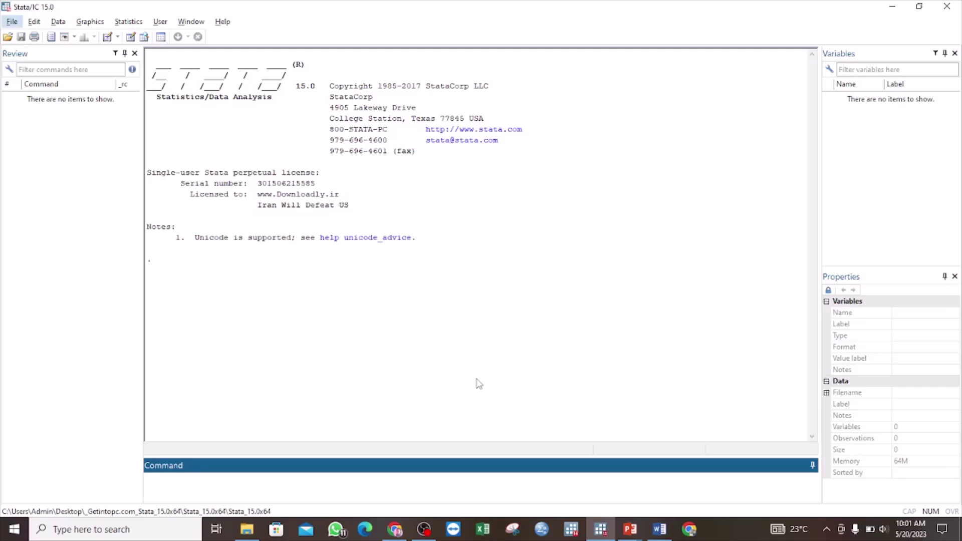
Load the installed example dataset bpwide.dta and close the example datasets viewer.
{"action": "left_click", "coordinate": [12, 23]}
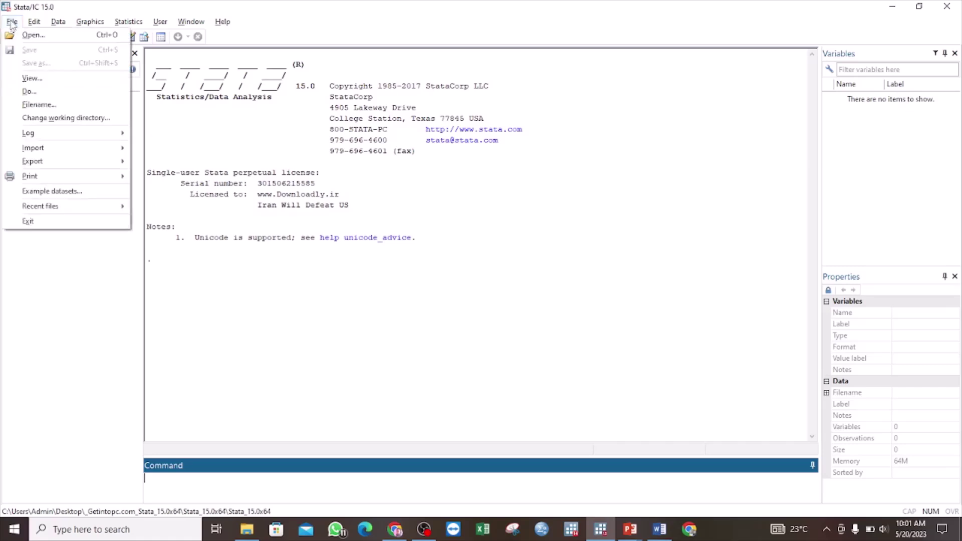
{"action": "left_click", "coordinate": [55, 191]}
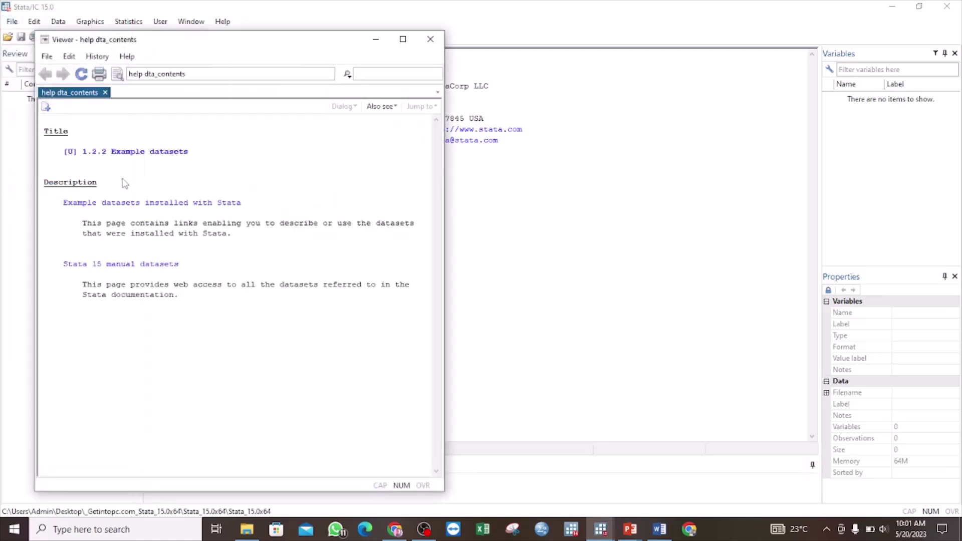
{"action": "left_click", "coordinate": [124, 205]}
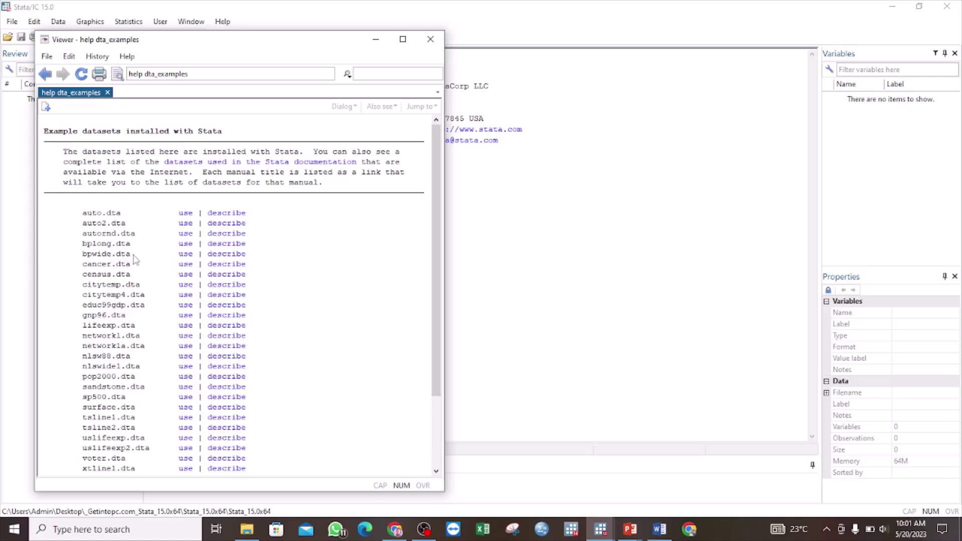
{"action": "left_click", "coordinate": [186, 255]}
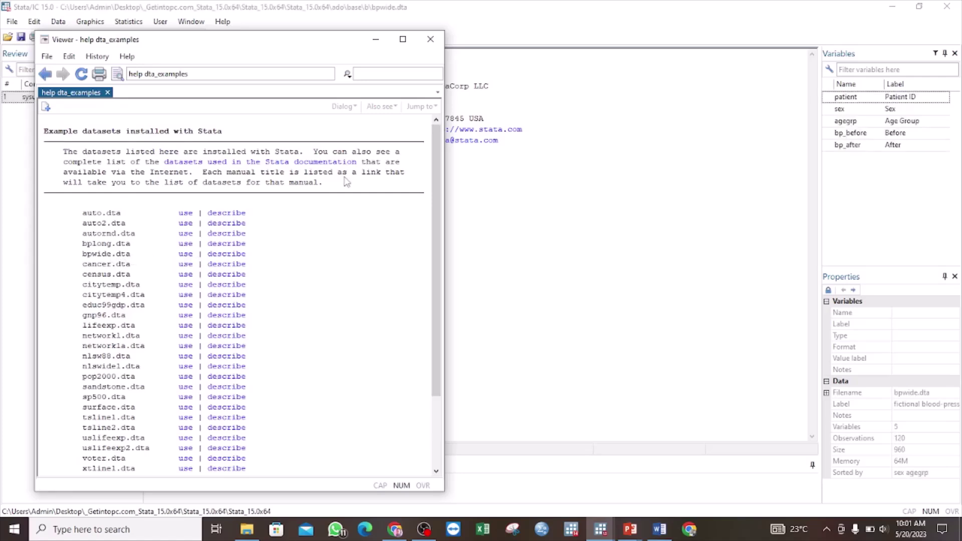
{"action": "left_click", "coordinate": [430, 39]}
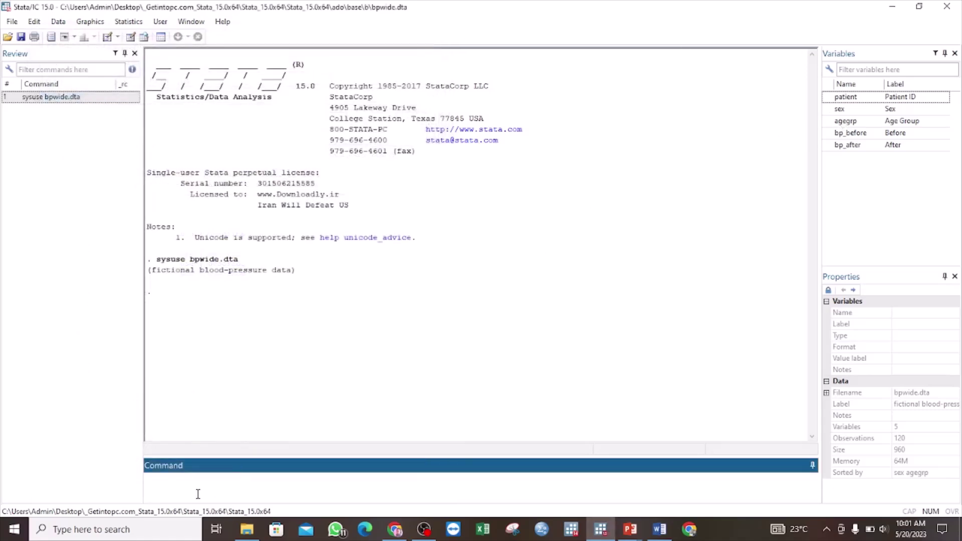
Browse the loaded dataset, examine the patient, sex, agegrp, bp_before and bp_after columns, and return to the main window.
{"action": "type", "text": "br"}
{"action": "key", "text": "Return"}
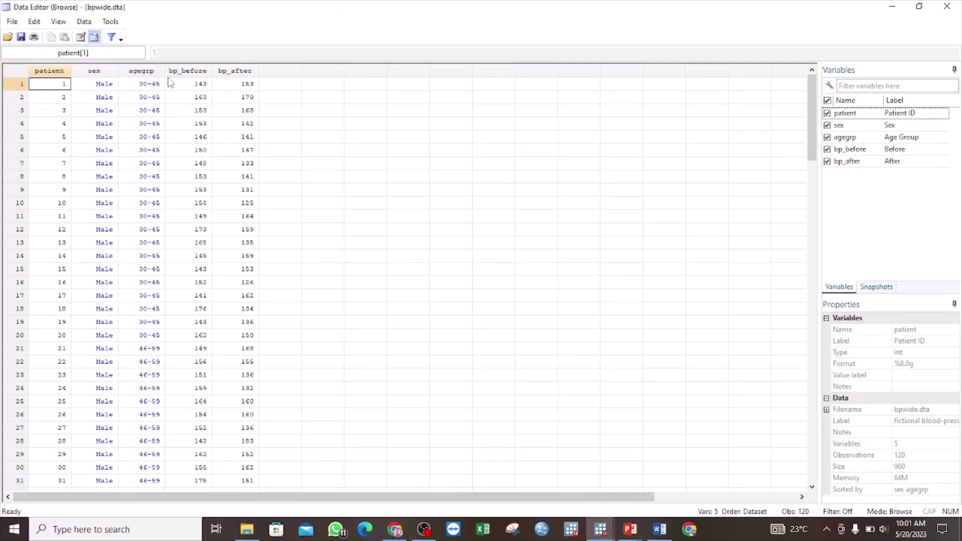
{"action": "left_click", "coordinate": [71, 82]}
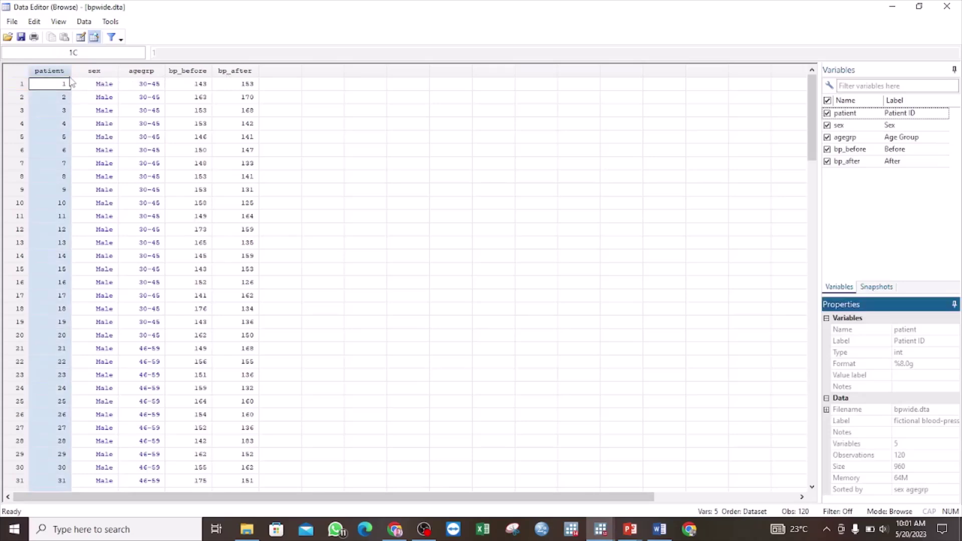
{"action": "left_click", "coordinate": [104, 71]}
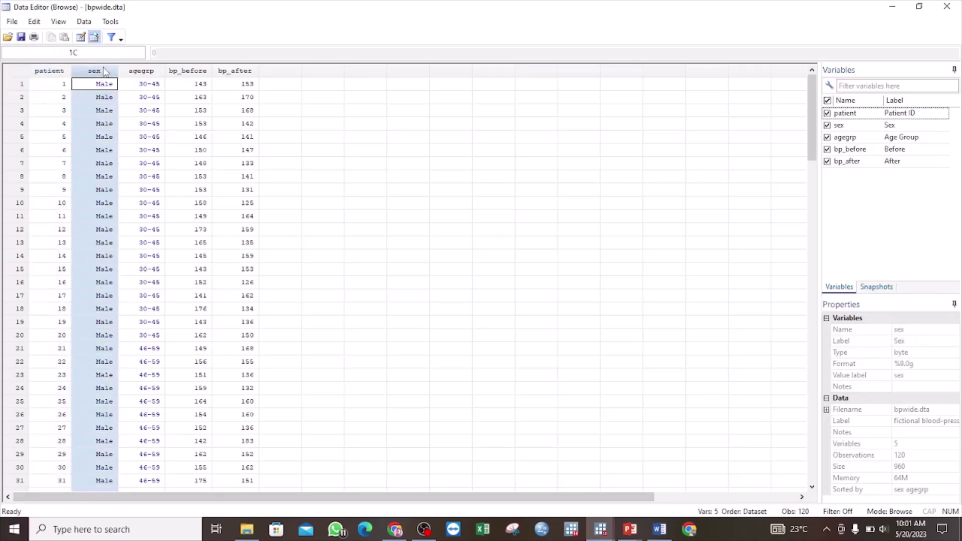
{"action": "left_click", "coordinate": [146, 70]}
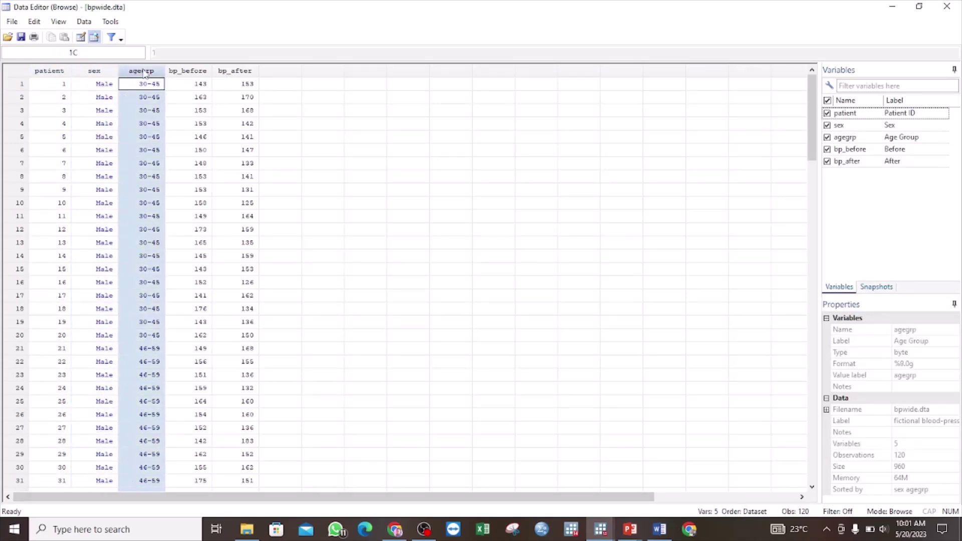
{"action": "left_click", "coordinate": [182, 71]}
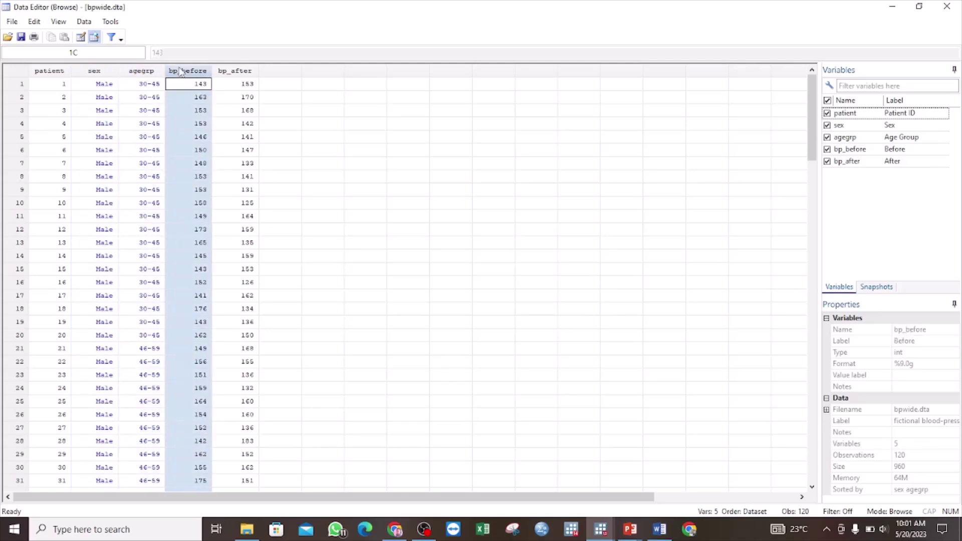
{"action": "left_click", "coordinate": [239, 70]}
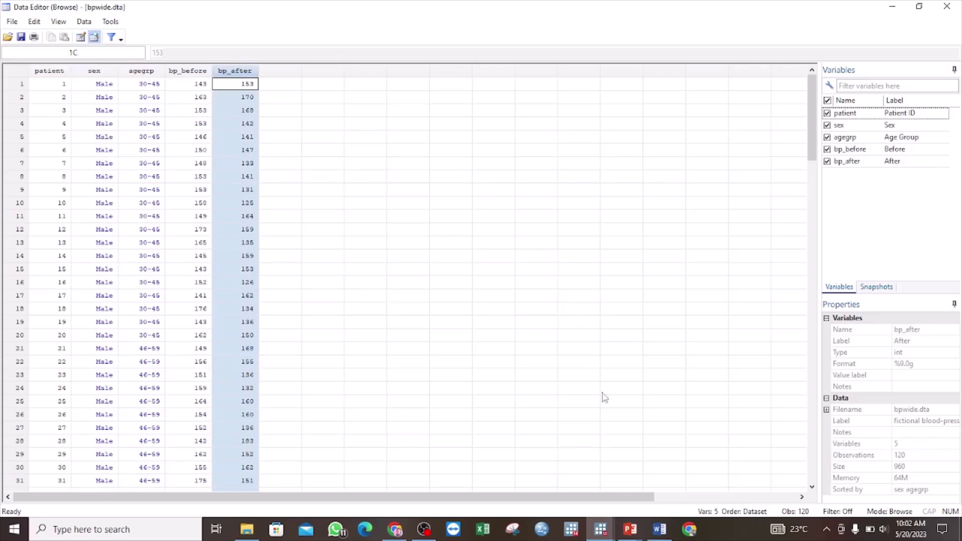
{"action": "mouse_move", "coordinate": [601, 529]}
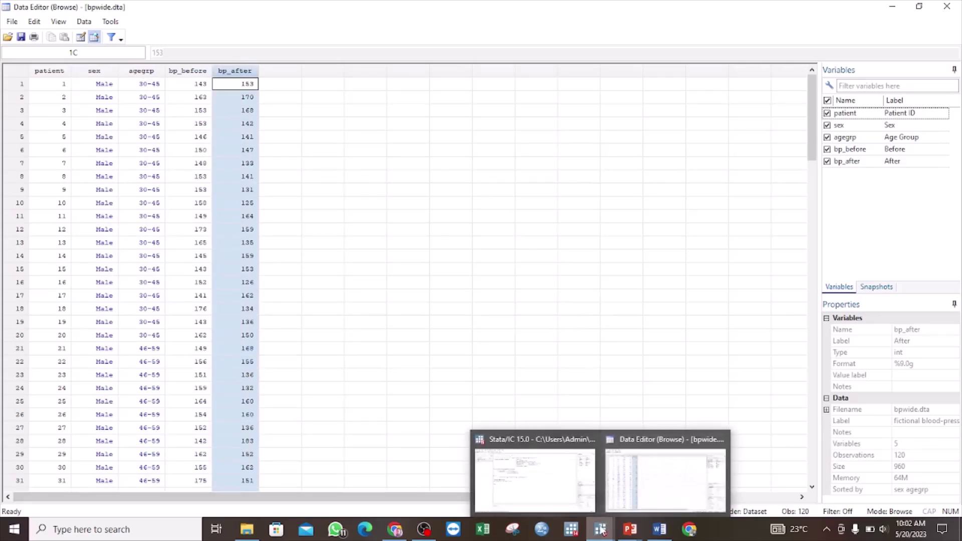
{"action": "left_click", "coordinate": [500, 443]}
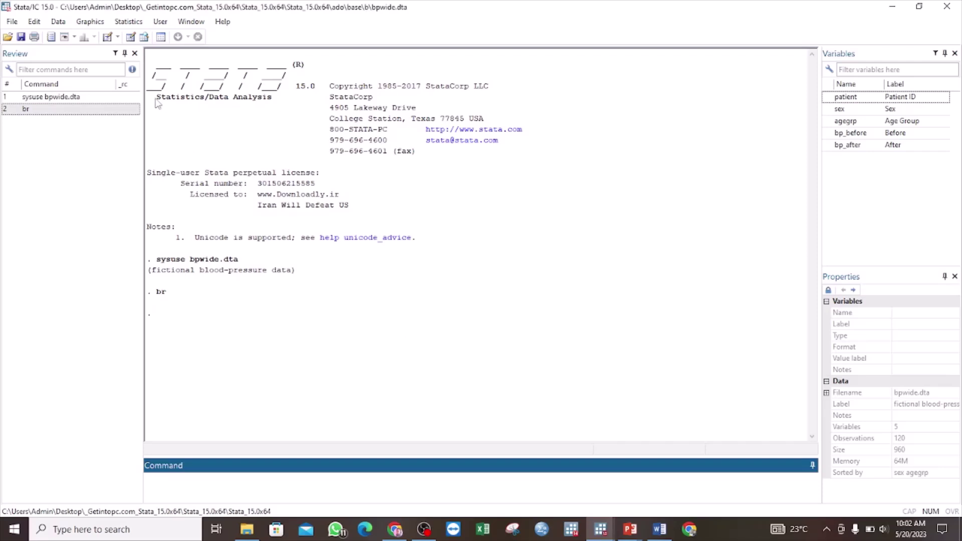
Plot a histogram of bp_before as continuous data with density on the y-axis, keeping the histogram settings open.
{"action": "left_click", "coordinate": [89, 24]}
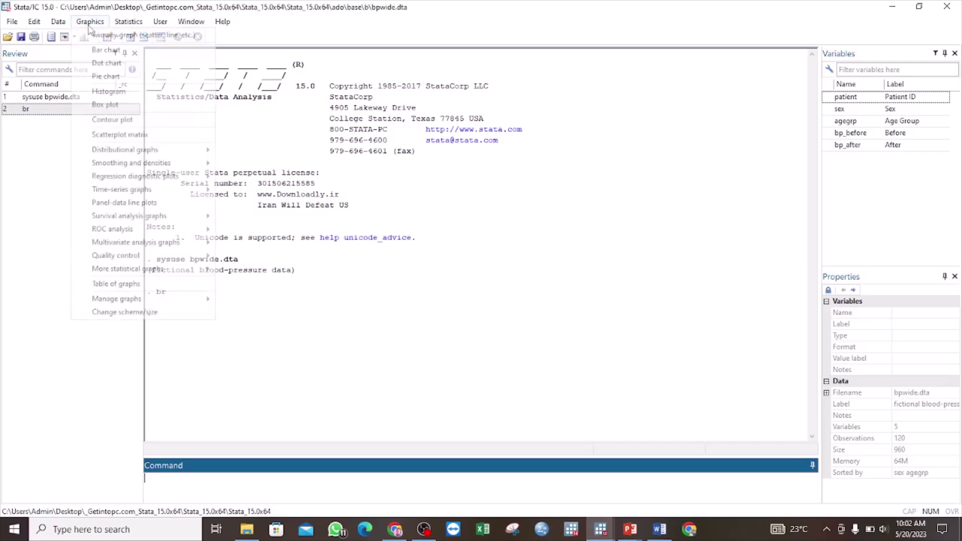
{"action": "left_click", "coordinate": [121, 92]}
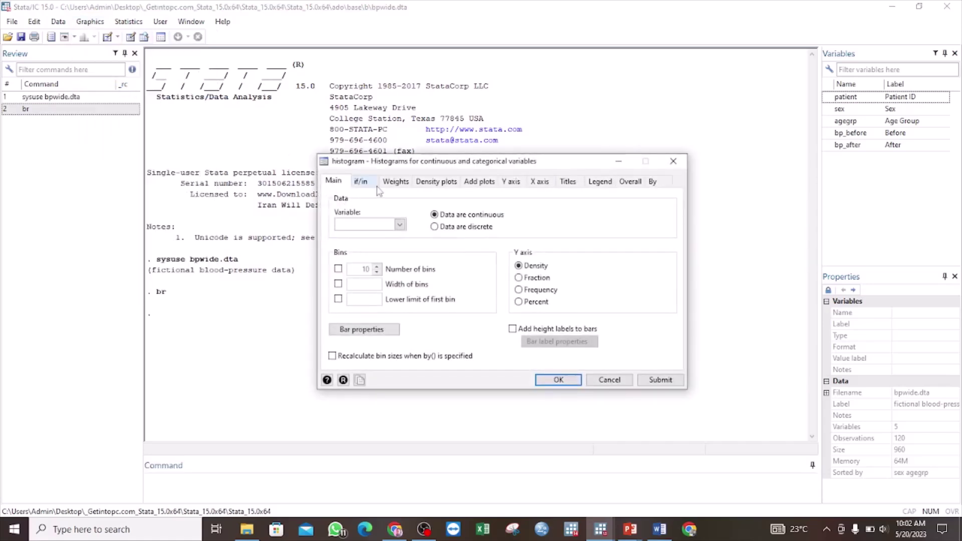
{"action": "left_click", "coordinate": [399, 225]}
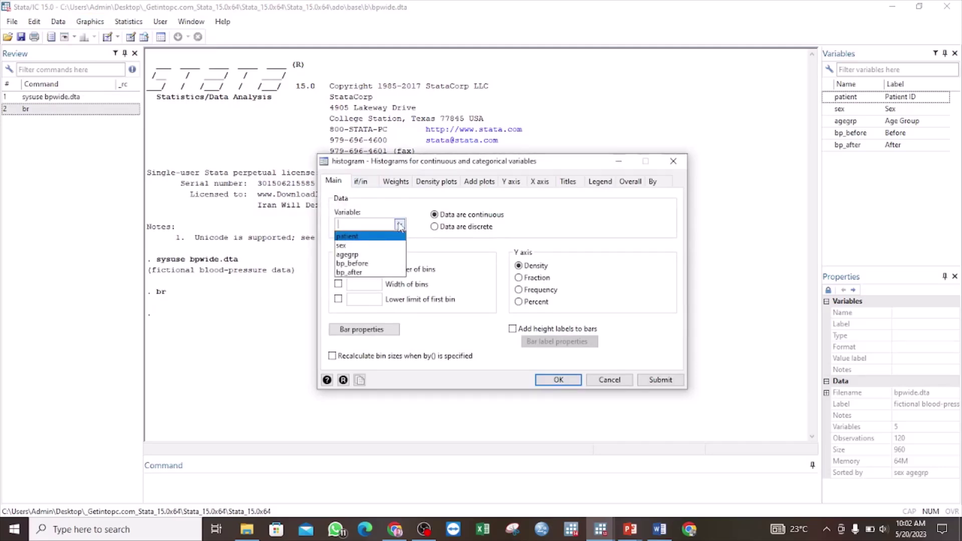
{"action": "left_click", "coordinate": [361, 263]}
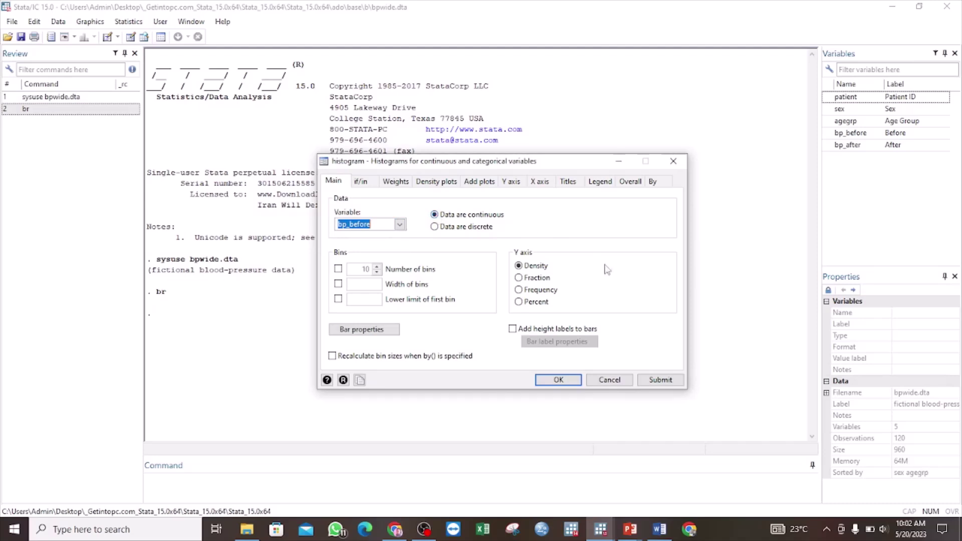
{"action": "left_click", "coordinate": [660, 381]}
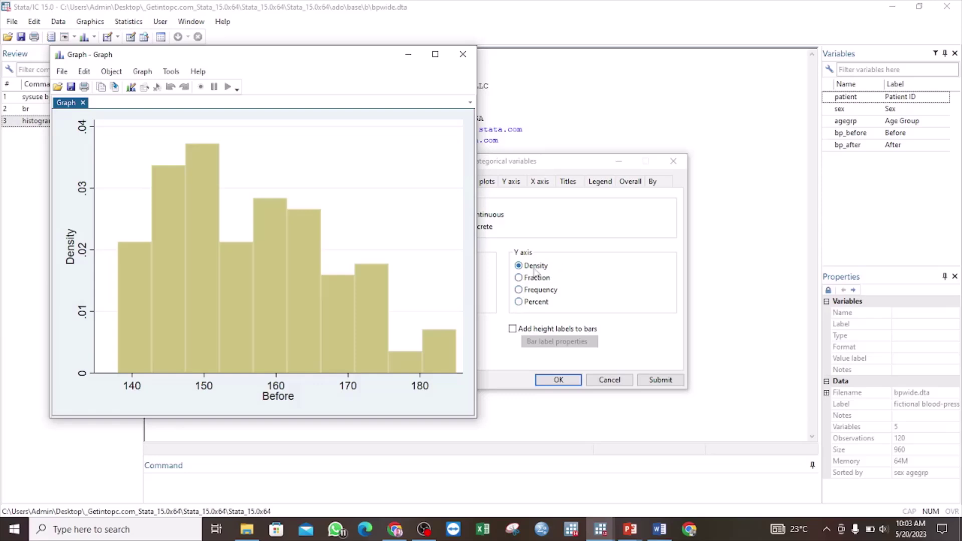
Set the histogram's x-axis title to "BP Before" and redraw the graph.
{"action": "left_click", "coordinate": [568, 230]}
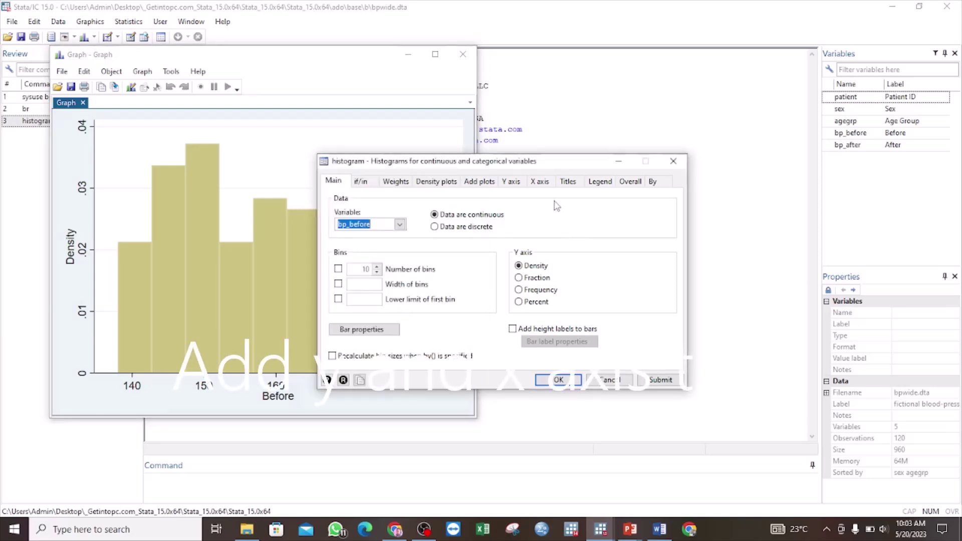
{"action": "left_click", "coordinate": [540, 182]}
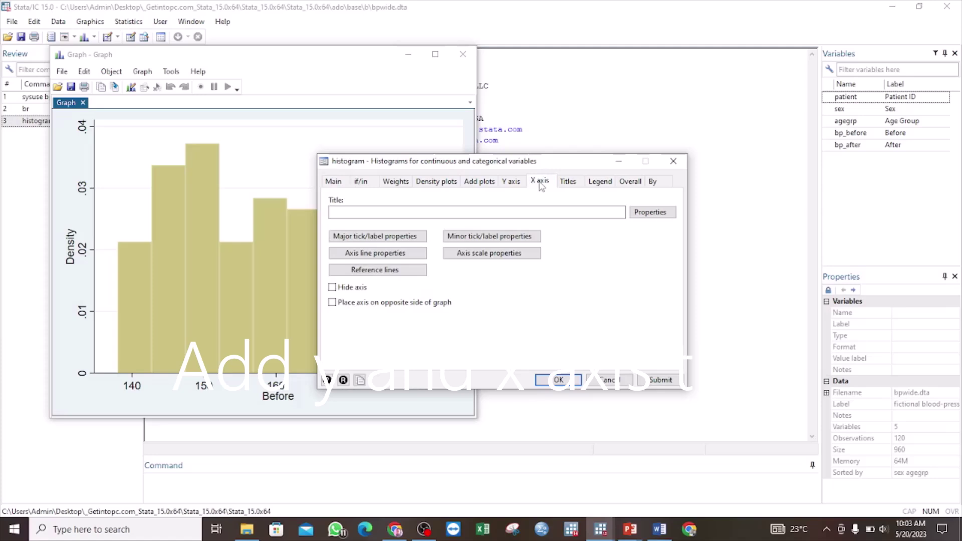
{"action": "left_click", "coordinate": [421, 212]}
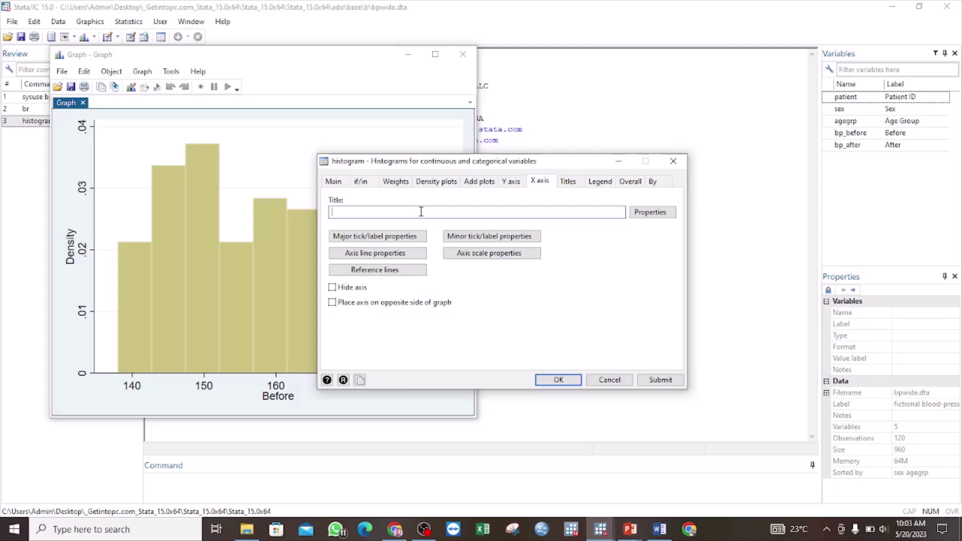
{"action": "key", "text": "Caps_Lock"}
{"action": "type", "text": "BP B"}
{"action": "key", "text": "Caps_Lock"}
{"action": "type", "text": "efore"}
{"action": "left_click", "coordinate": [660, 380]}
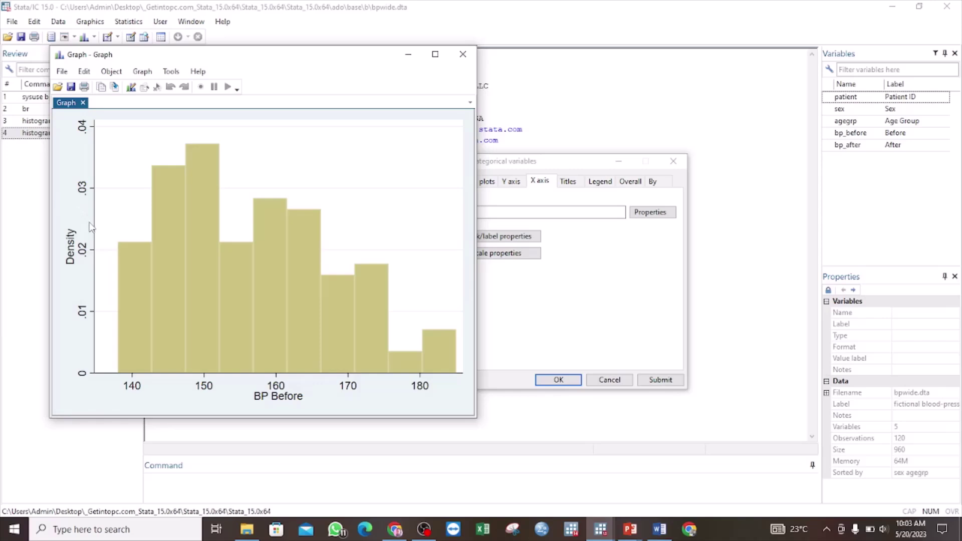
Set the histogram's y-axis title to "Distribution" and redraw the graph.
{"action": "left_click", "coordinate": [503, 199]}
{"action": "left_click", "coordinate": [510, 182]}
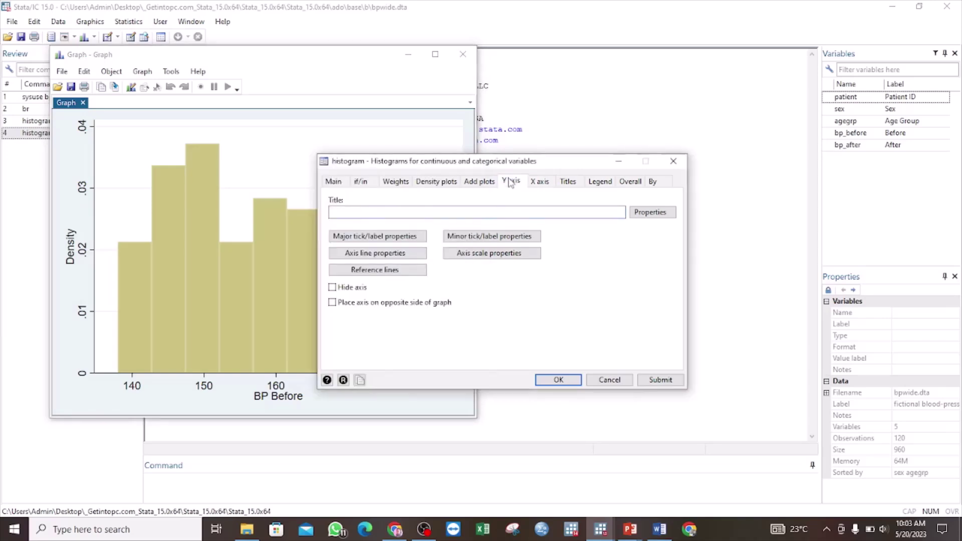
{"action": "left_click", "coordinate": [368, 213]}
{"action": "type", "text": "Distribution"}
{"action": "left_click", "coordinate": [660, 380]}
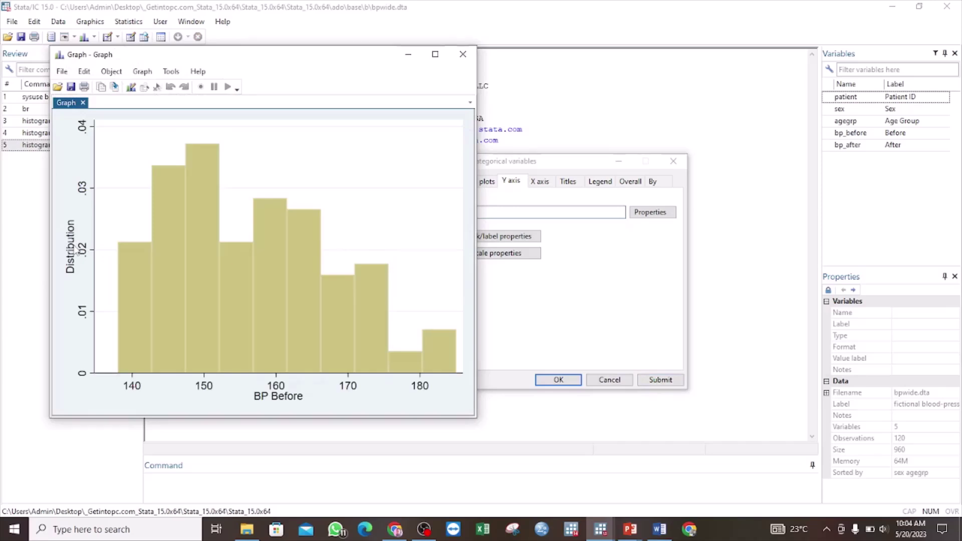
Add a normal-density plot to the bp_before histogram and redraw the graph.
{"action": "left_click", "coordinate": [587, 292]}
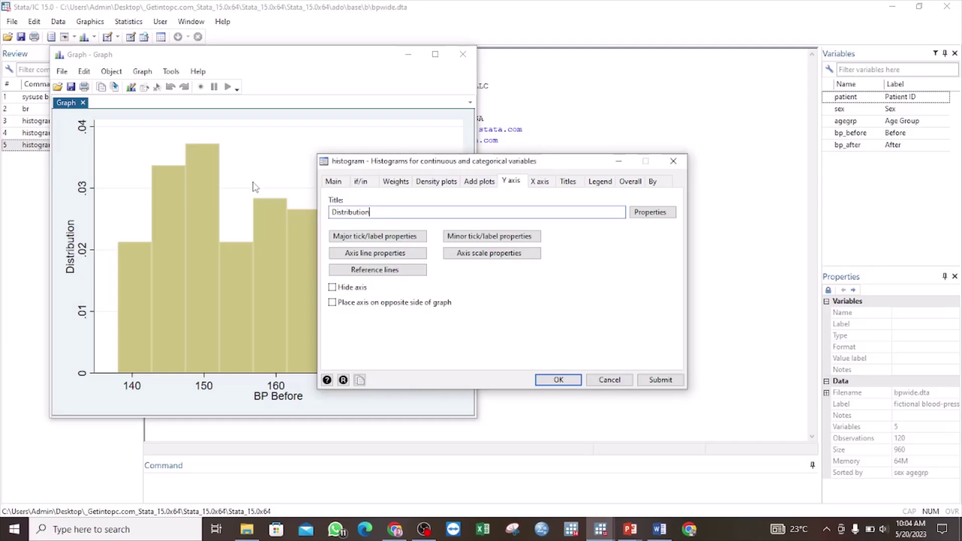
{"action": "left_click", "coordinate": [436, 182]}
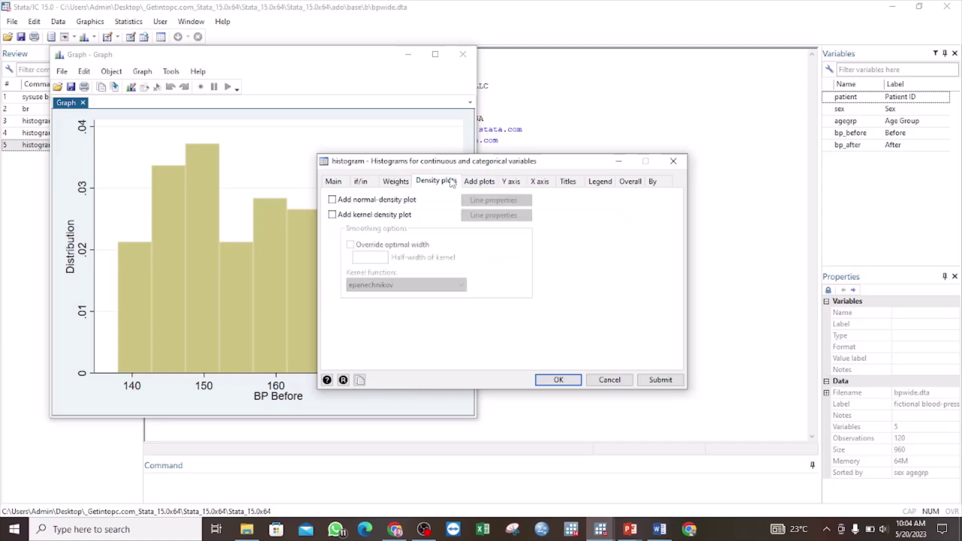
{"action": "left_click", "coordinate": [332, 200]}
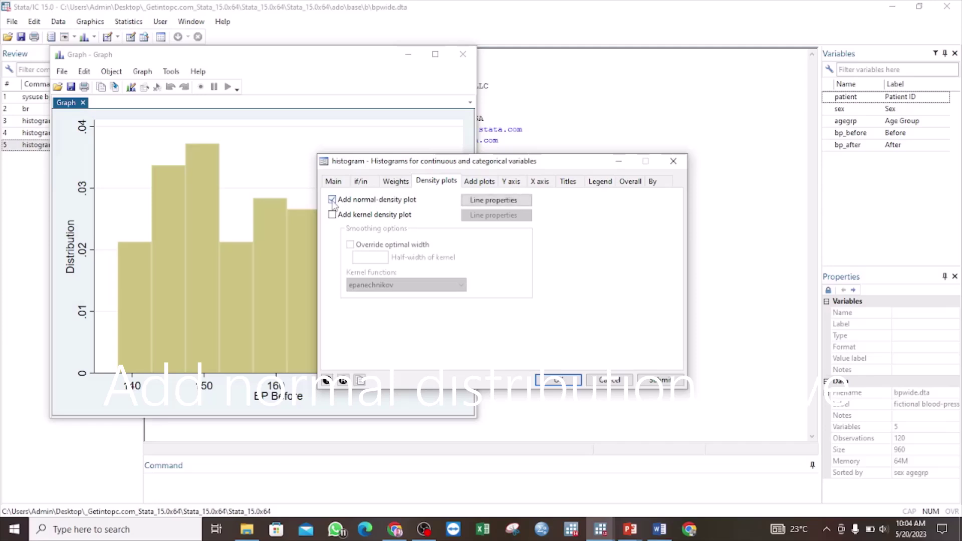
{"action": "left_click", "coordinate": [654, 380]}
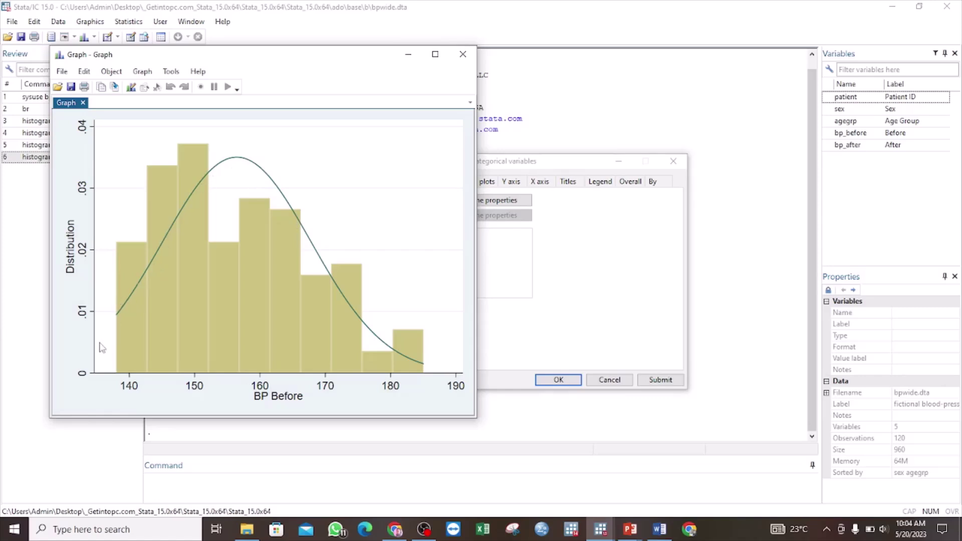
Split the histogram into subgraphs for the unique values of sex, redraw it, and return to the histogram settings.
{"action": "left_click", "coordinate": [618, 269]}
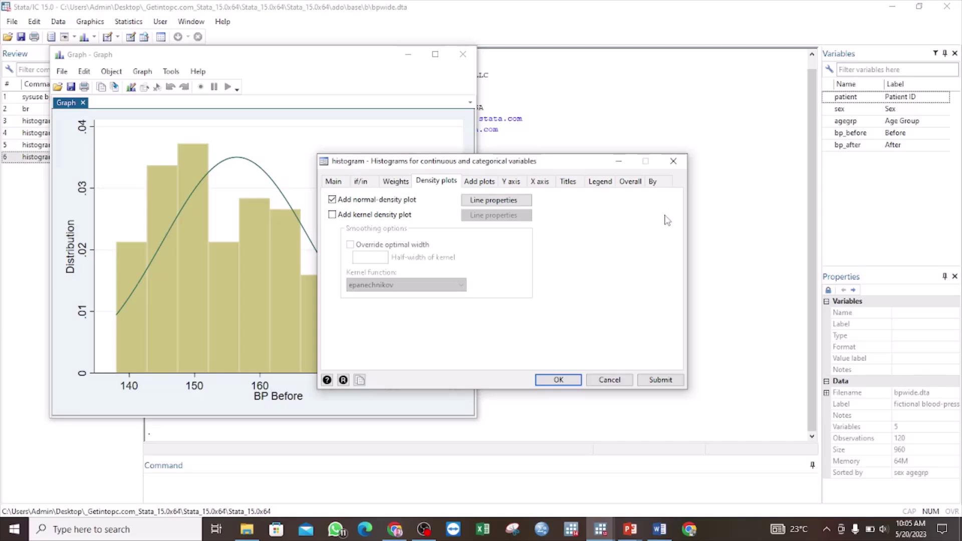
{"action": "left_click", "coordinate": [658, 184]}
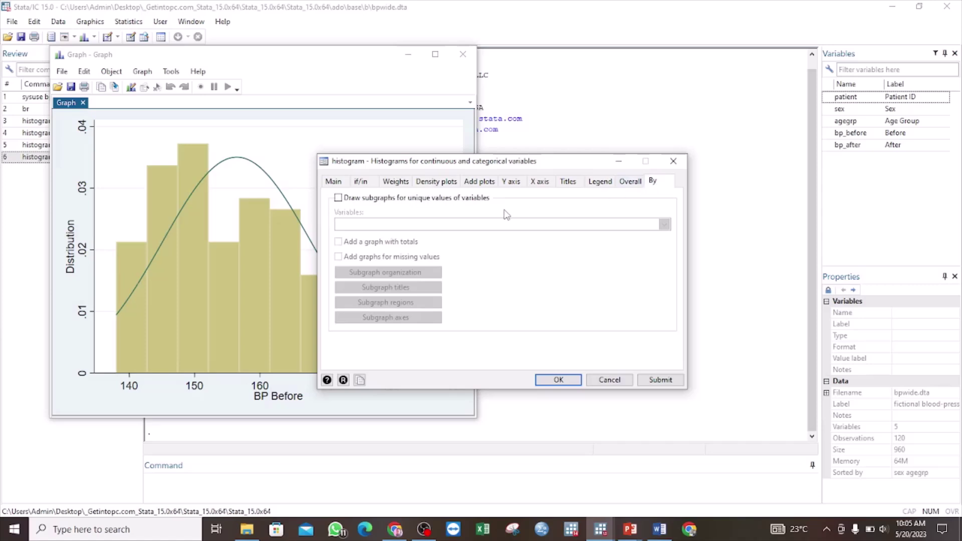
{"action": "left_click", "coordinate": [338, 198]}
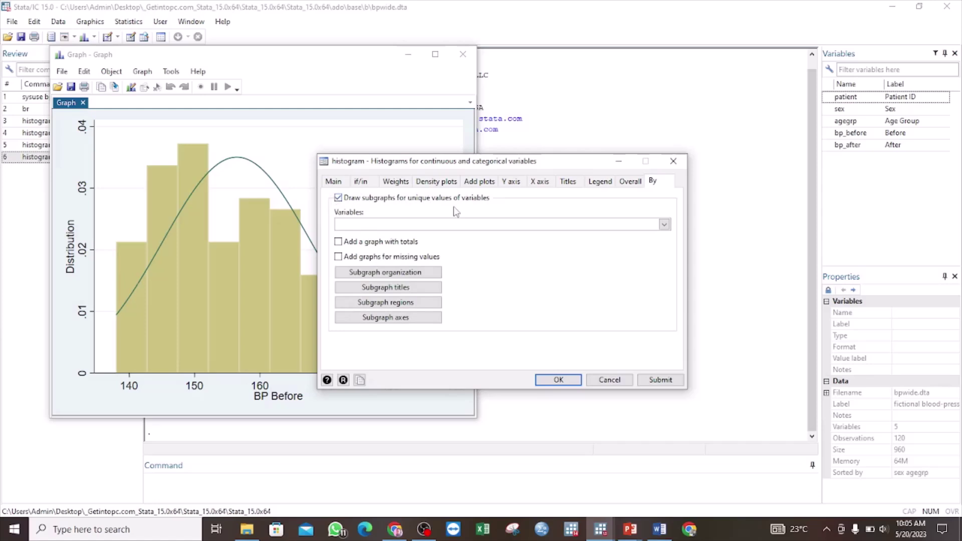
{"action": "left_click", "coordinate": [664, 225]}
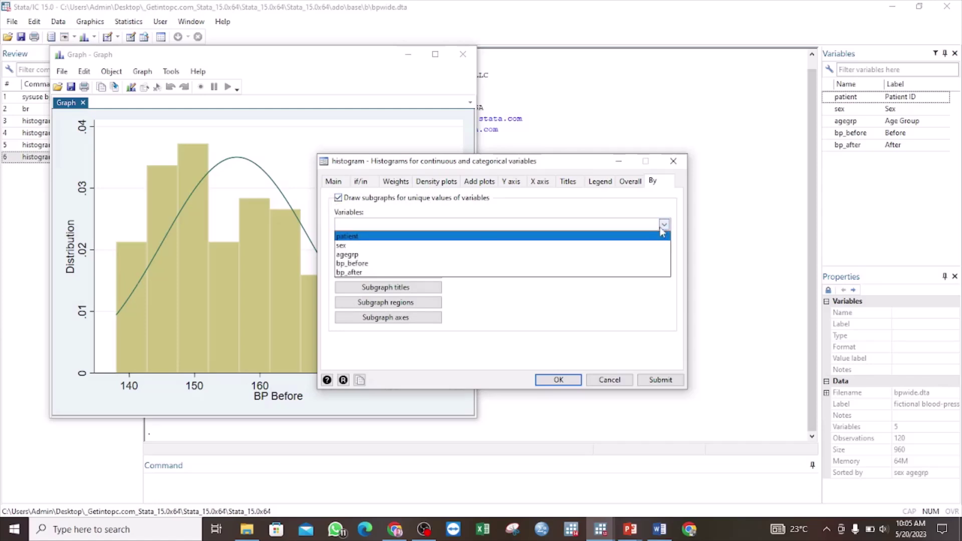
{"action": "left_click", "coordinate": [371, 247]}
{"action": "left_click", "coordinate": [548, 315]}
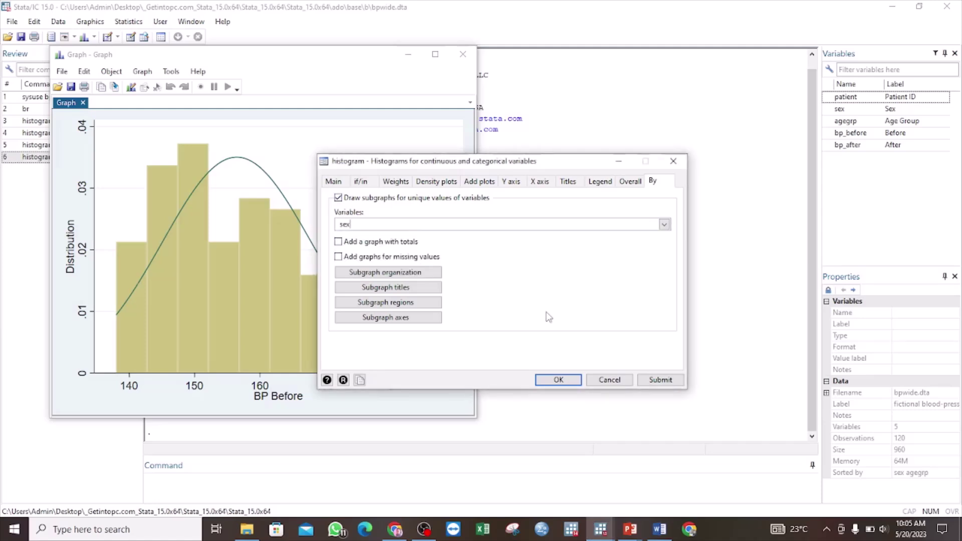
{"action": "left_click", "coordinate": [659, 381]}
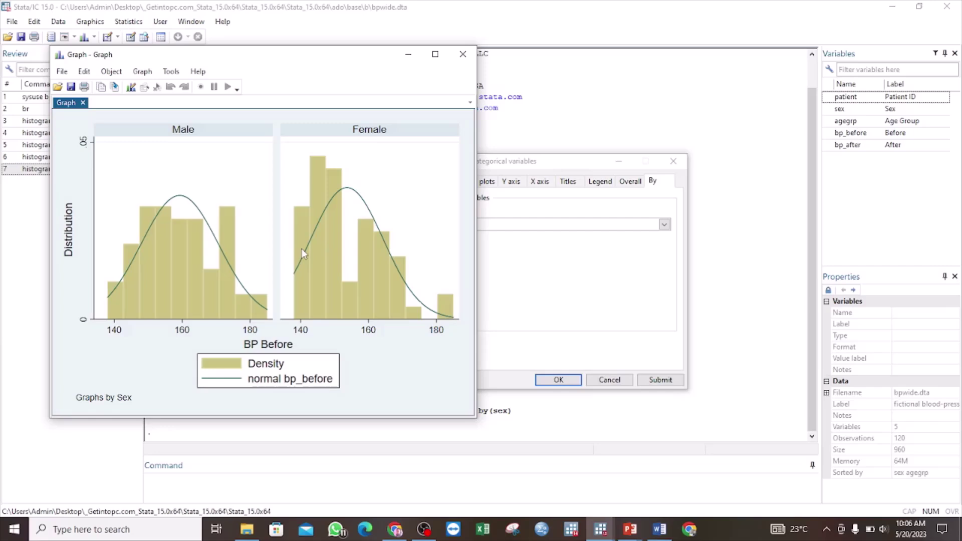
{"action": "left_click", "coordinate": [549, 275]}
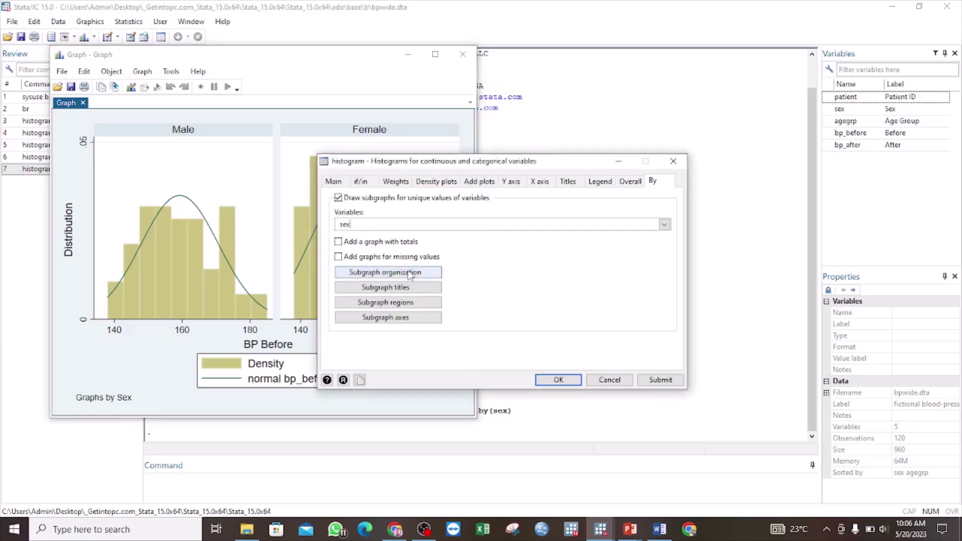
Arrange the histogram's subgraphs in 1 column and redraw the graph.
{"action": "left_click", "coordinate": [397, 275]}
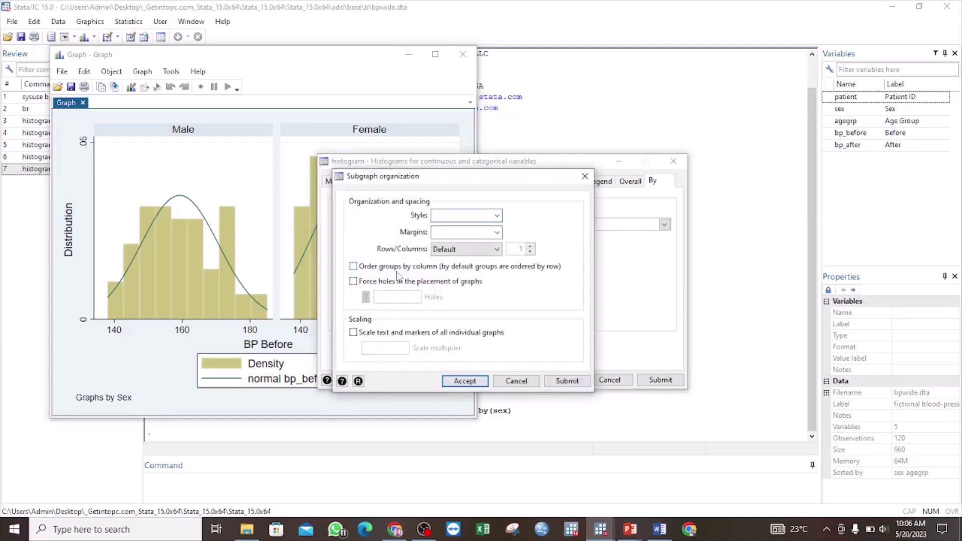
{"action": "left_click", "coordinate": [498, 250]}
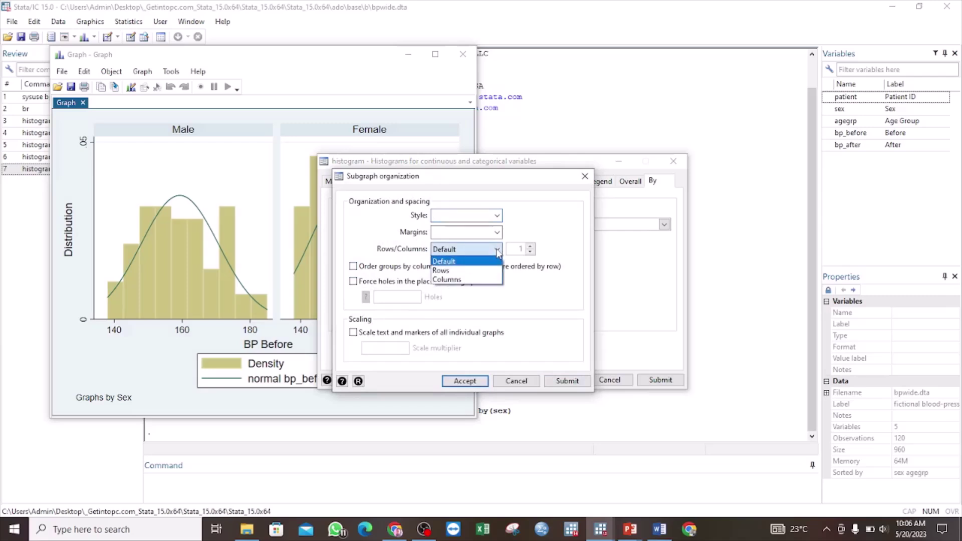
{"action": "left_click", "coordinate": [462, 280]}
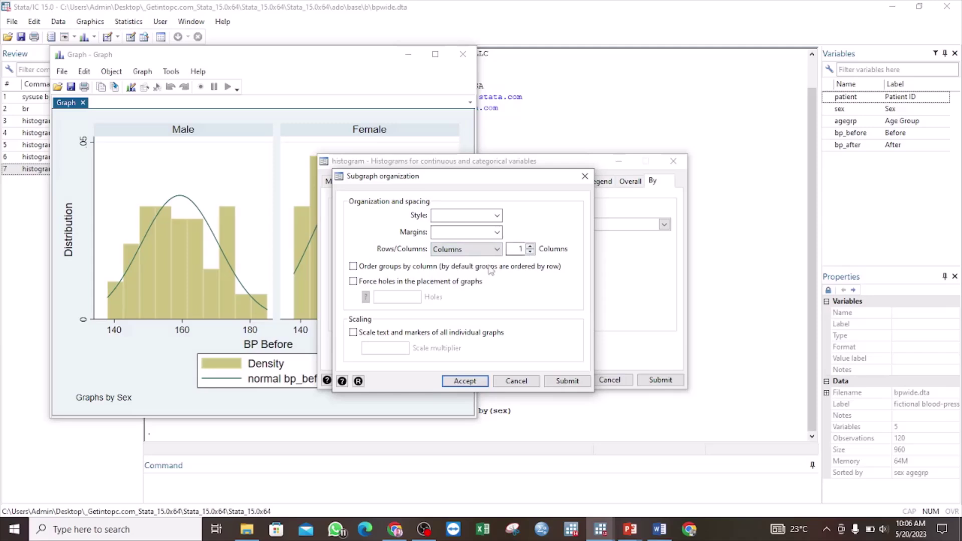
{"action": "left_click", "coordinate": [465, 382]}
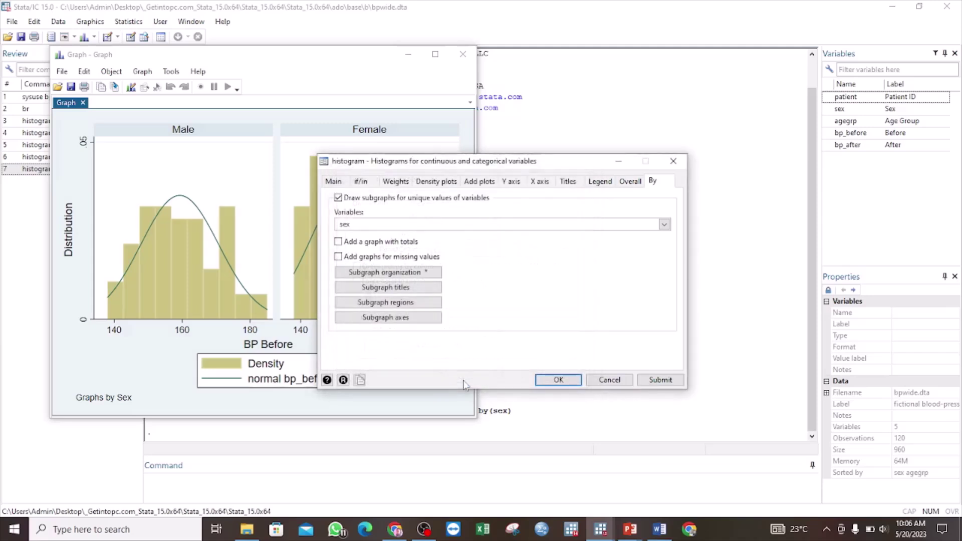
{"action": "left_click", "coordinate": [666, 382]}
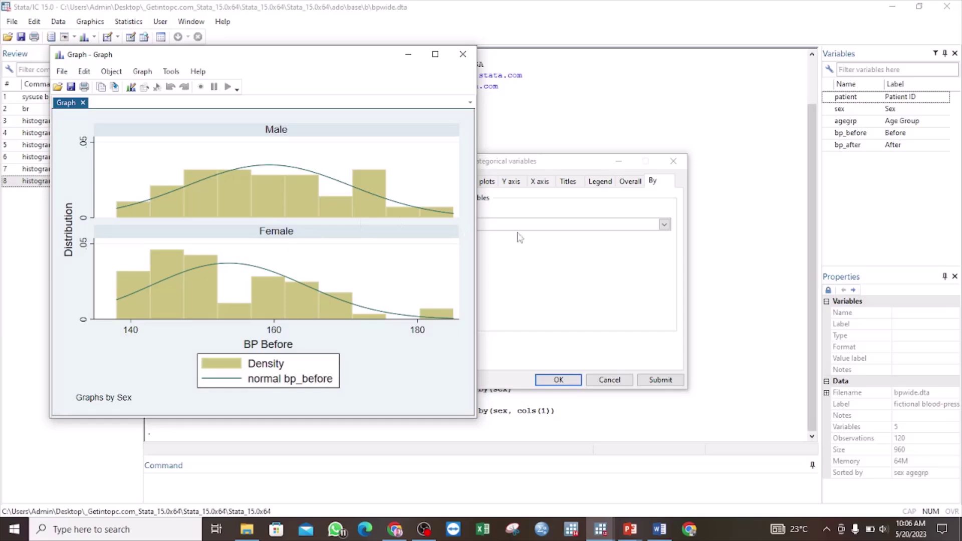
Set the histogram's legend behavior to show the legend and redraw the graph.
{"action": "left_click", "coordinate": [549, 268]}
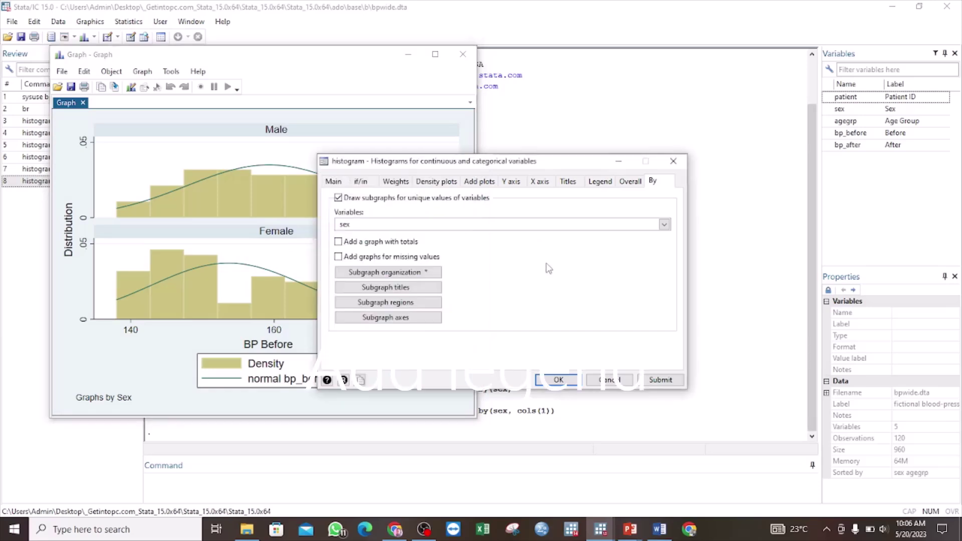
{"action": "left_click", "coordinate": [602, 182]}
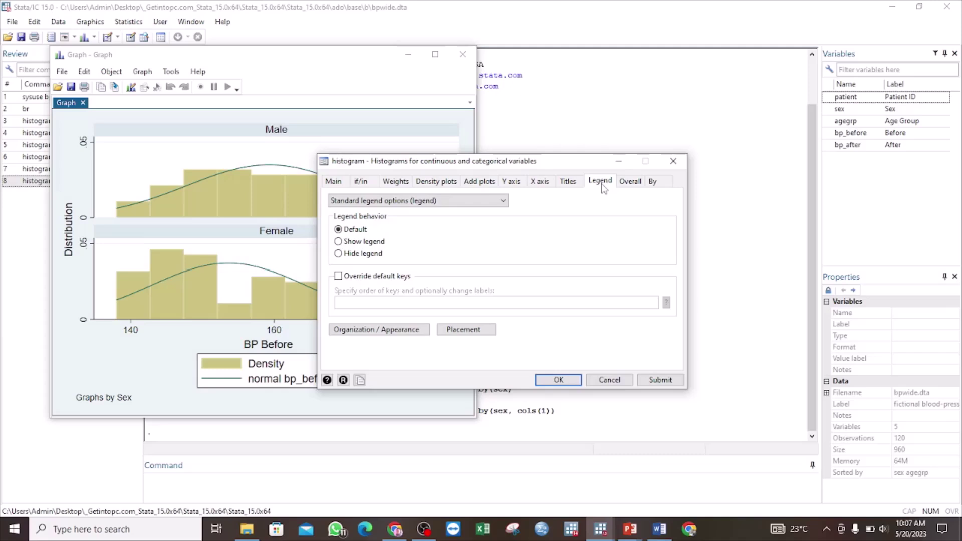
{"action": "left_click", "coordinate": [339, 242]}
{"action": "left_click", "coordinate": [658, 380]}
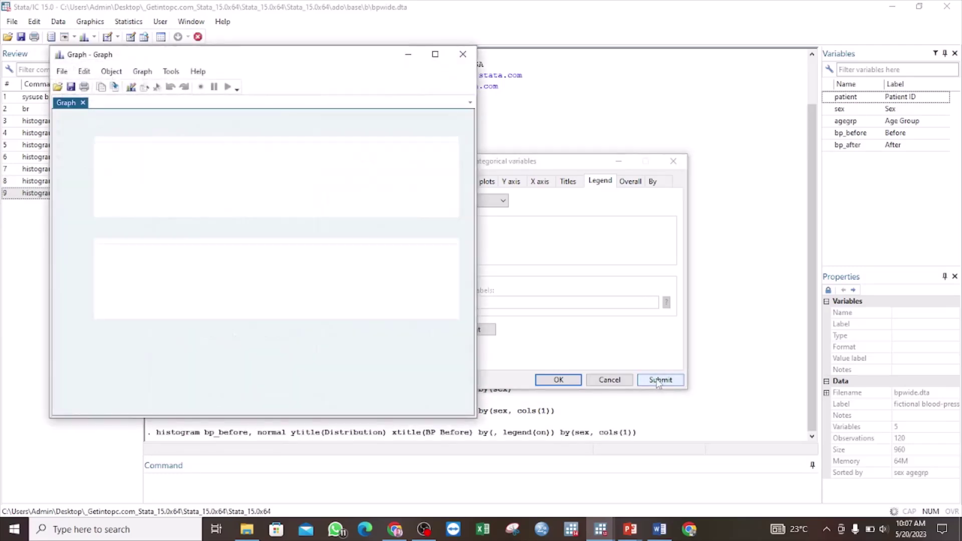
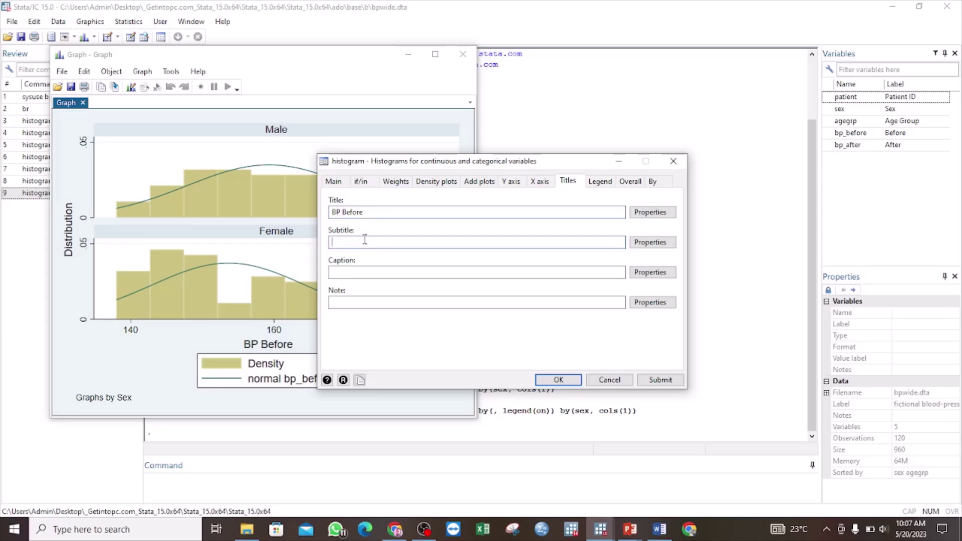
Add the subtitle "By sex of patient" and the note "Source: Patients Data" to the histogram and redraw the graph.
{"action": "left_click", "coordinate": [365, 239]}
{"action": "type", "text": "By sex of patient"}
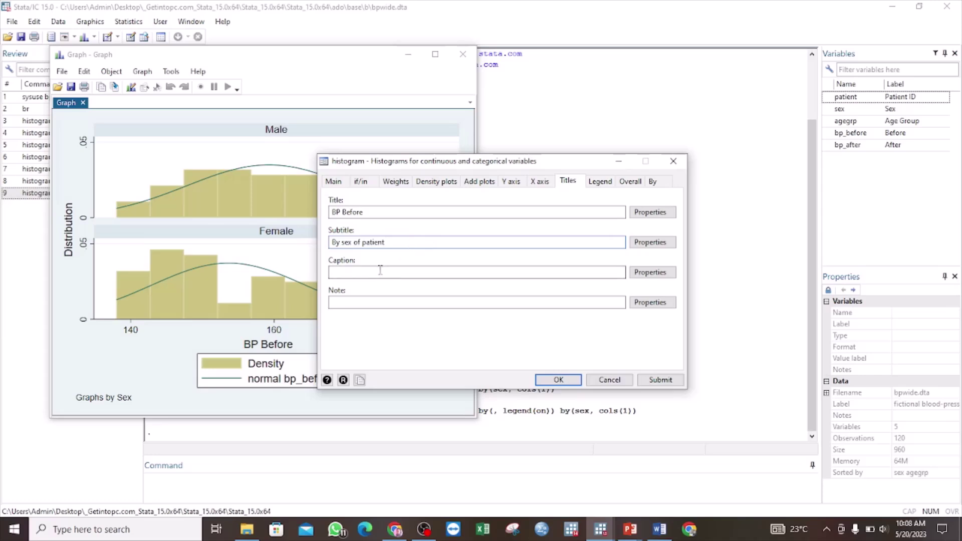
{"action": "left_click", "coordinate": [350, 303]}
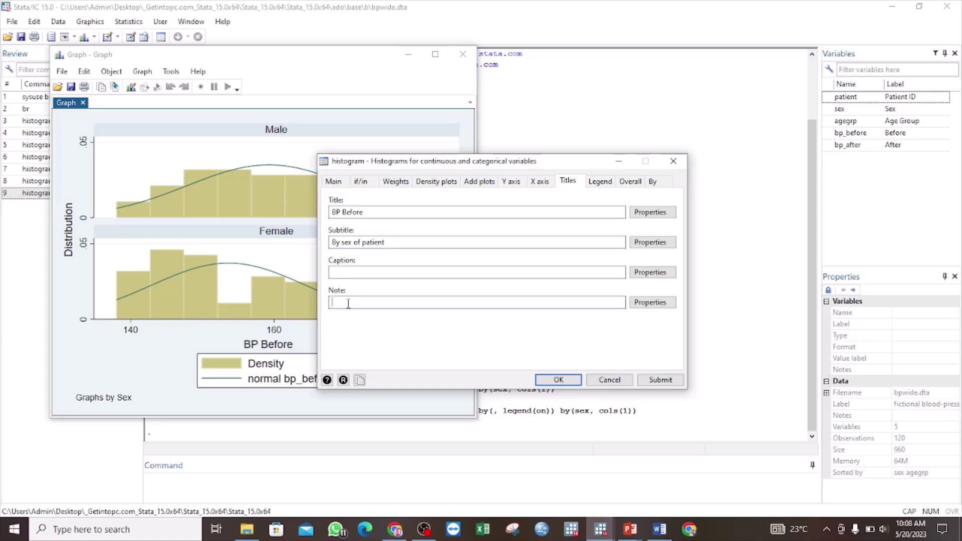
{"action": "type", "text": "Source: Patients"}
{"action": "key", "text": "Caps_Lock"}
{"action": "type", "text": "D"}
{"action": "key", "text": "Caps_Lock"}
{"action": "type", "text": "ata"}
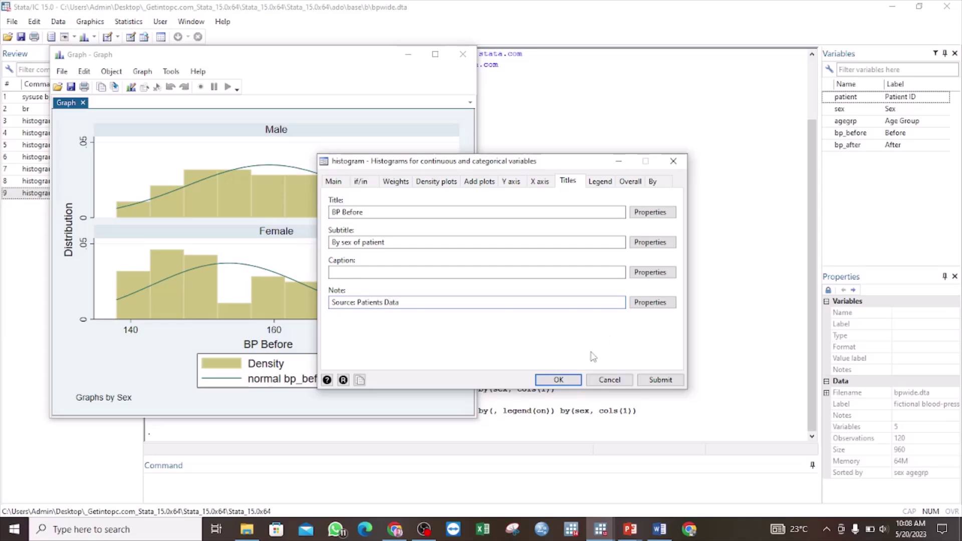
{"action": "left_click", "coordinate": [658, 380]}
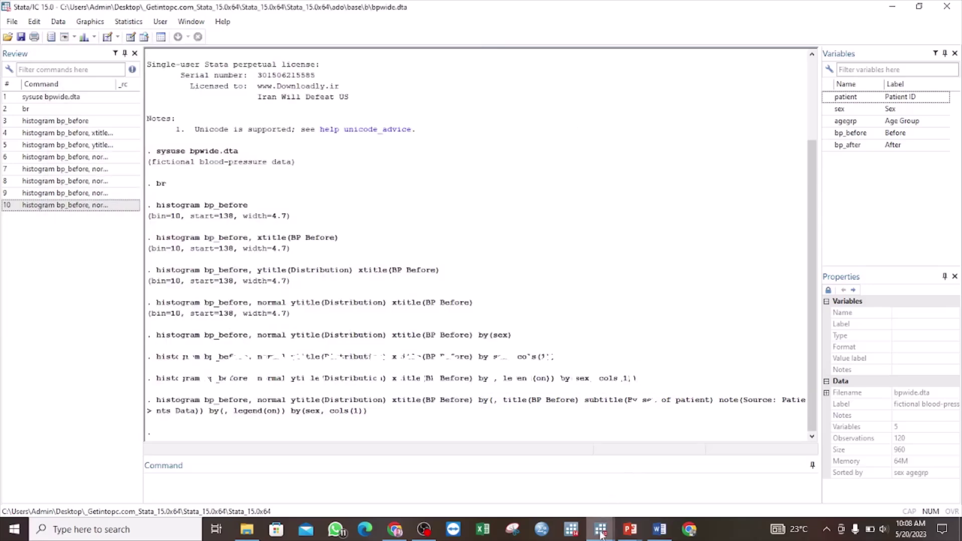
Check the histogram's legend settings and review the title, subtitle and note on the redrawn graph.
{"action": "mouse_move", "coordinate": [602, 534]}
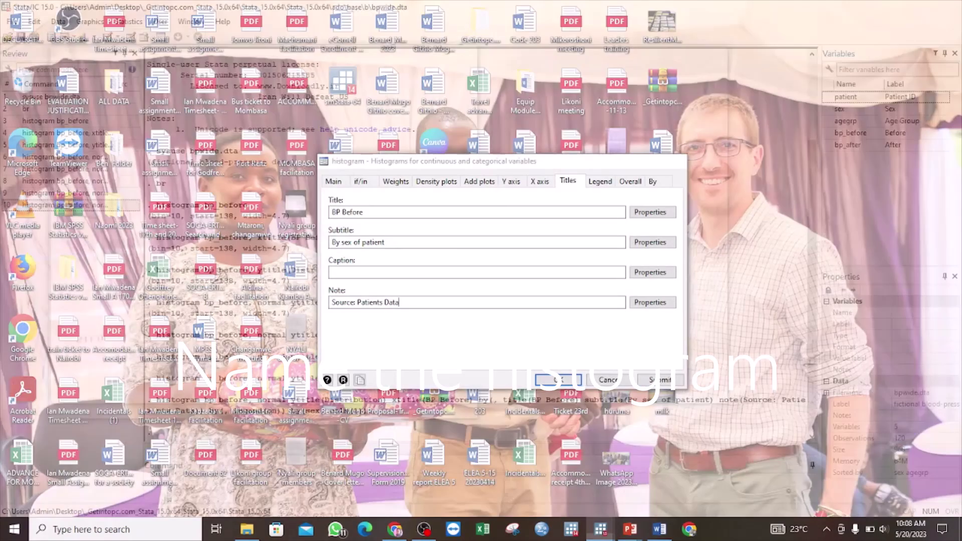
{"action": "left_click", "coordinate": [687, 478]}
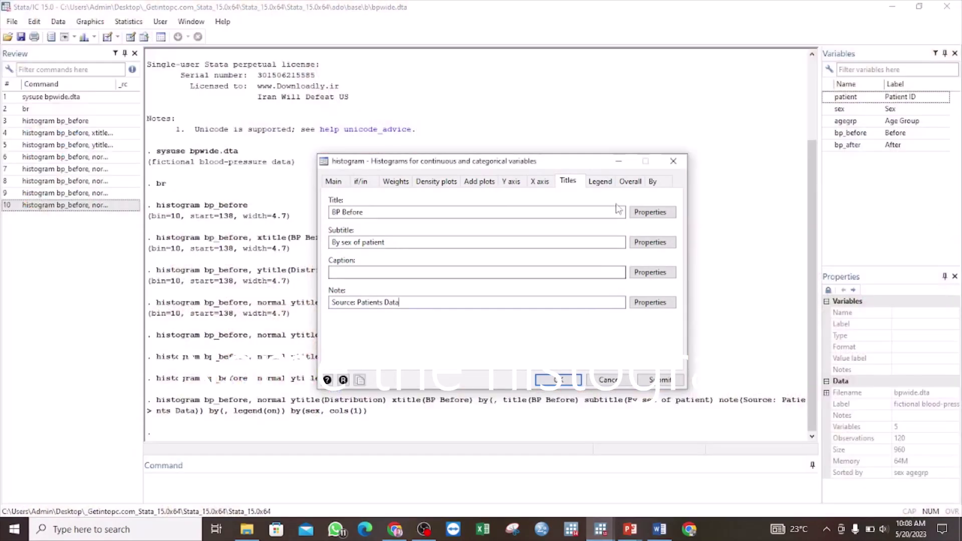
{"action": "left_click", "coordinate": [600, 181]}
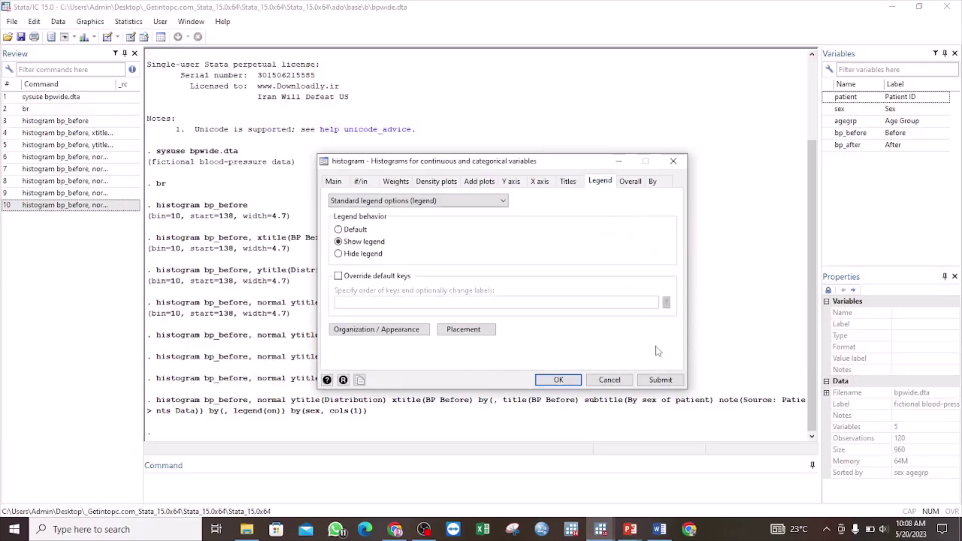
{"action": "mouse_move", "coordinate": [607, 534]}
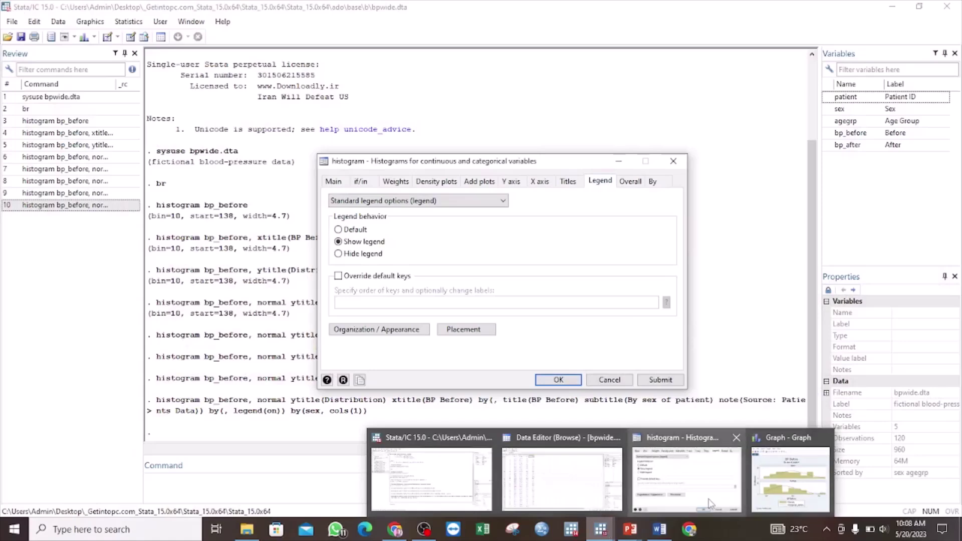
{"action": "left_click", "coordinate": [785, 477]}
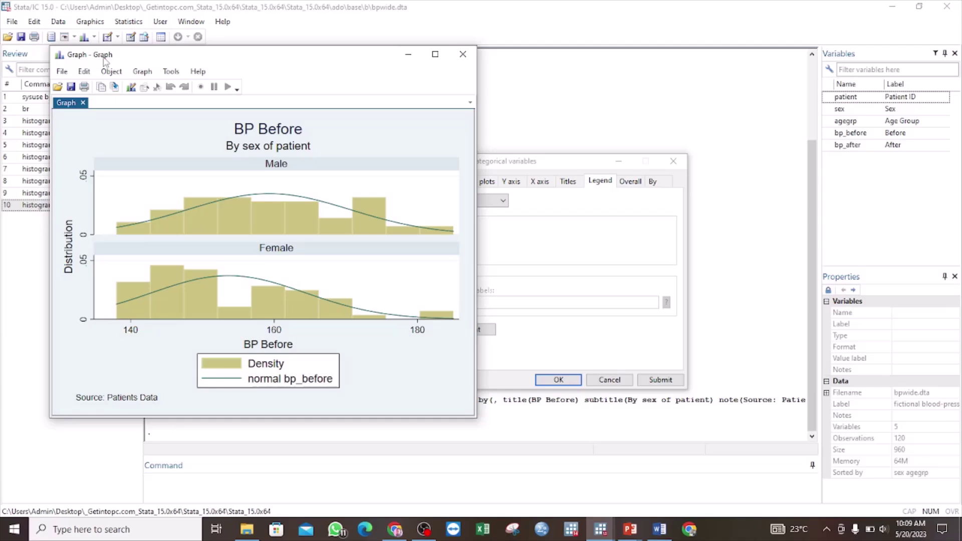
{"action": "left_click", "coordinate": [565, 100]}
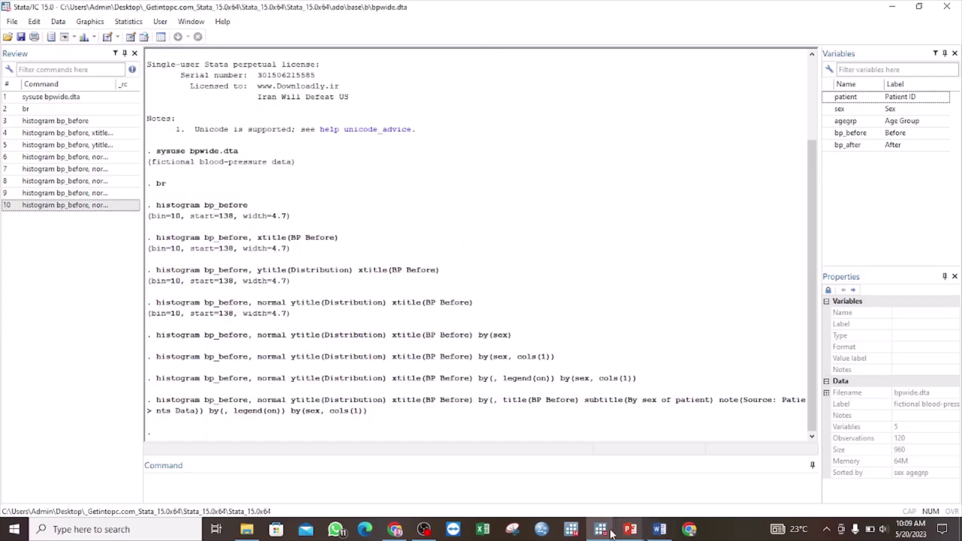
Name the graph Histogram_for_BP_Before in the histogram's overall settings and redraw it.
{"action": "mouse_move", "coordinate": [601, 529]}
{"action": "left_click", "coordinate": [654, 507]}
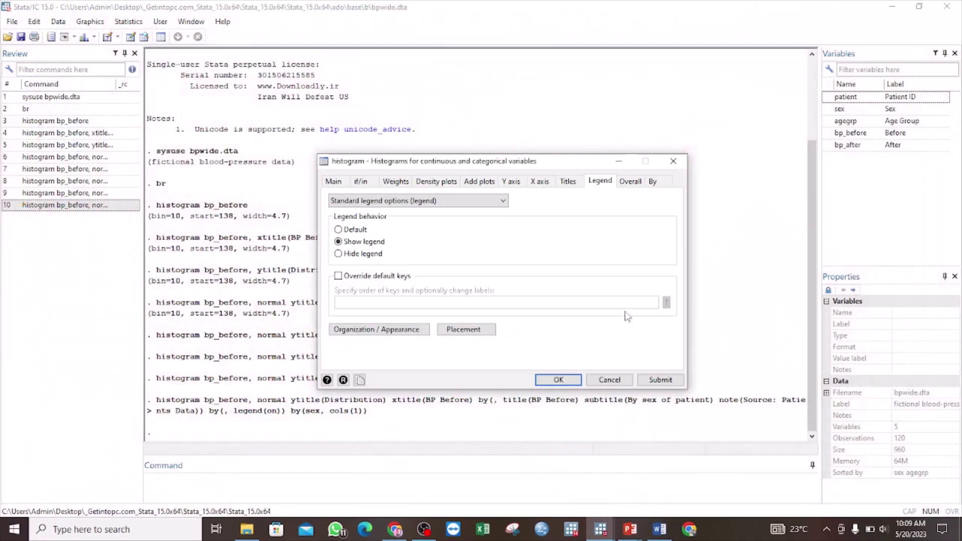
{"action": "left_click", "coordinate": [628, 182]}
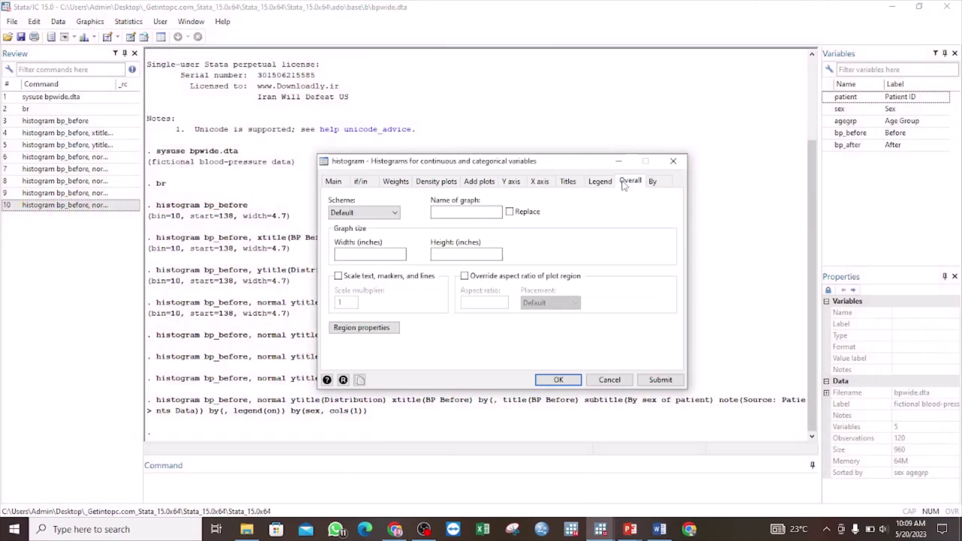
{"action": "left_click", "coordinate": [456, 210]}
{"action": "type", "text": "Histogram_for"}
{"action": "key", "text": "Caps_Lock"}
{"action": "type", "text": "BP"}
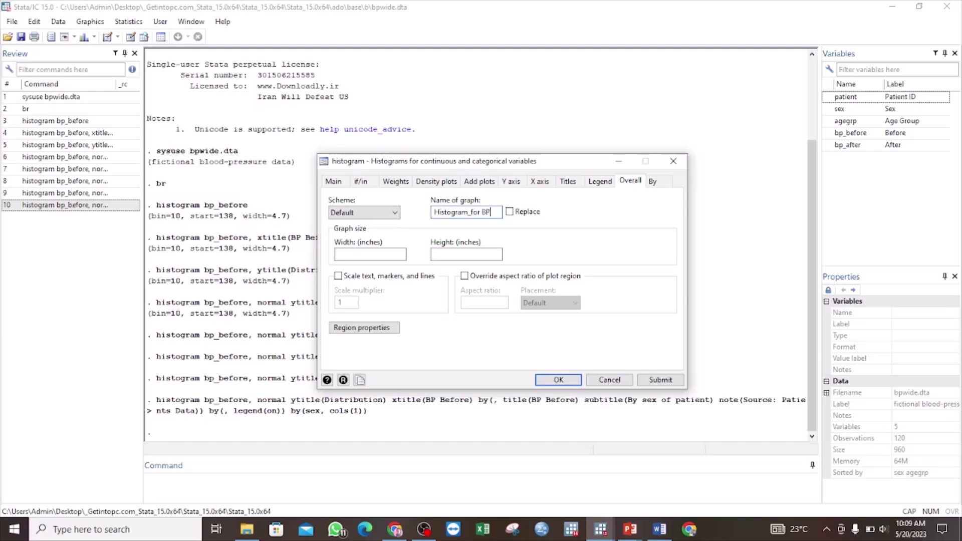
{"action": "key", "text": "BackSpace"}
{"action": "type", "text": "BP_Before"}
{"action": "left_click", "coordinate": [661, 380]}
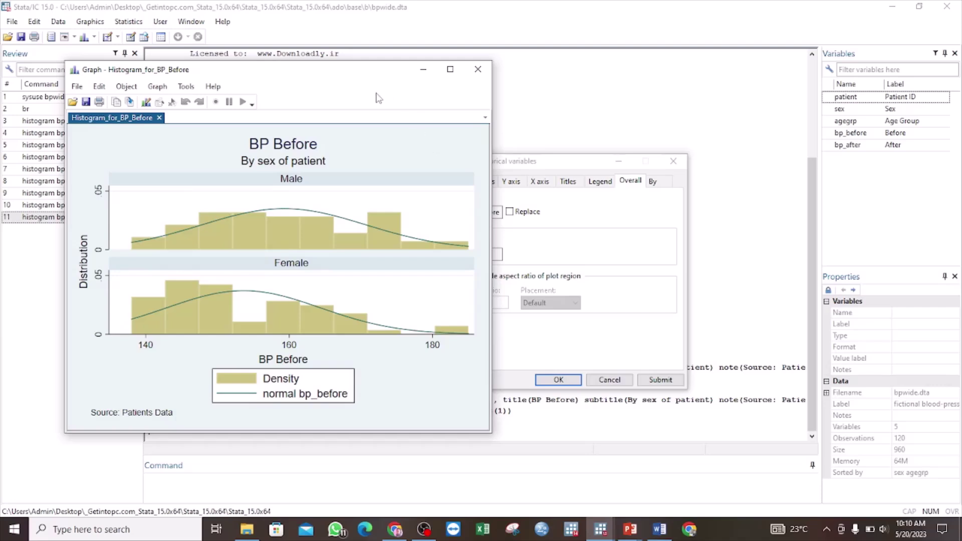
Save the graph as Histogram_for_BP_Before in Stata Graph format in the STATA Learning folder, and close its window.
{"action": "left_click", "coordinate": [85, 103]}
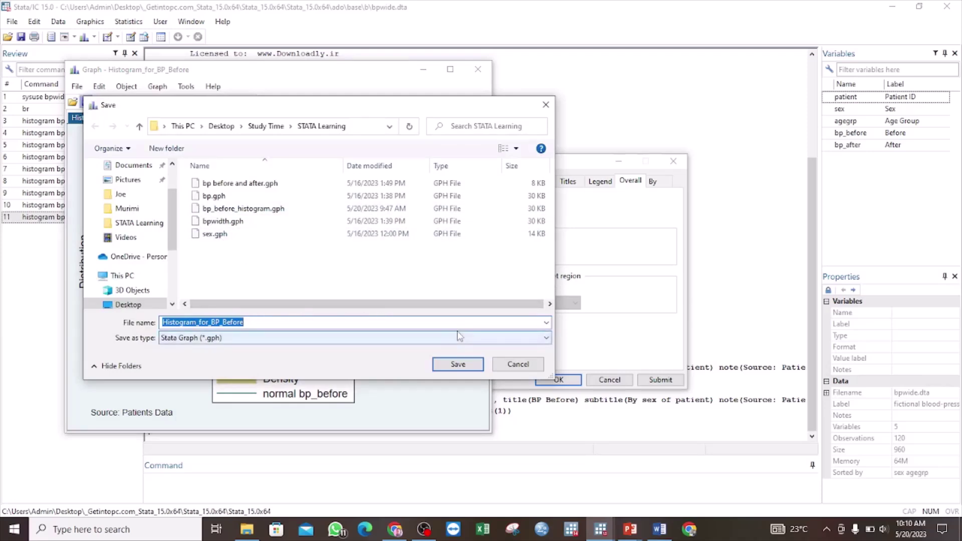
{"action": "left_click", "coordinate": [459, 369]}
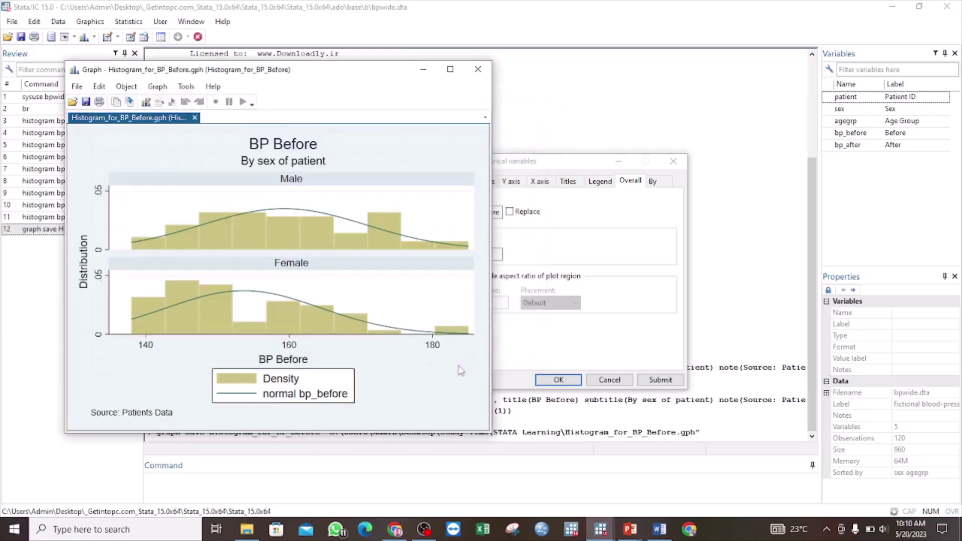
{"action": "left_click", "coordinate": [478, 69]}
{"action": "left_click", "coordinate": [548, 93]}
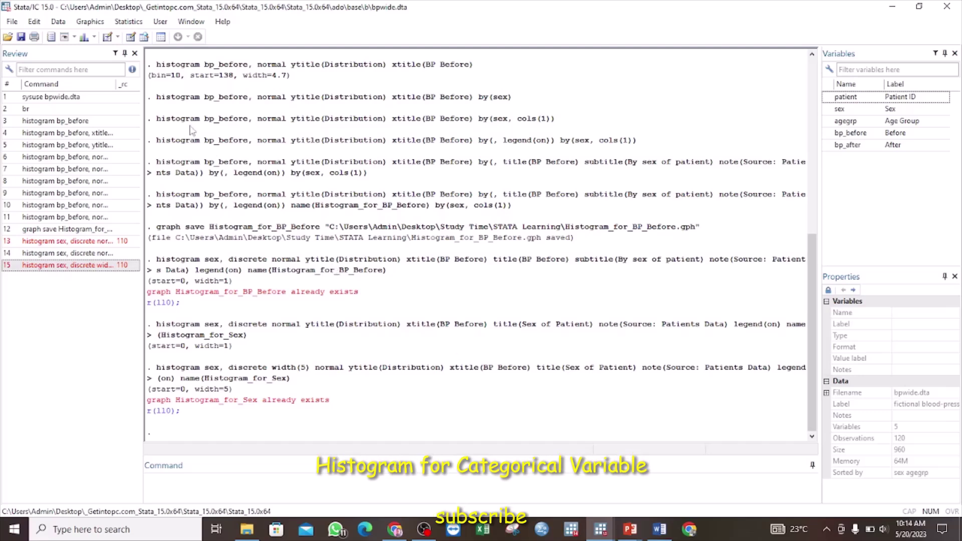
Open the histogram settings for a categorical variable, choosing sex as the variable and treating the data as discrete.
{"action": "left_click", "coordinate": [89, 23]}
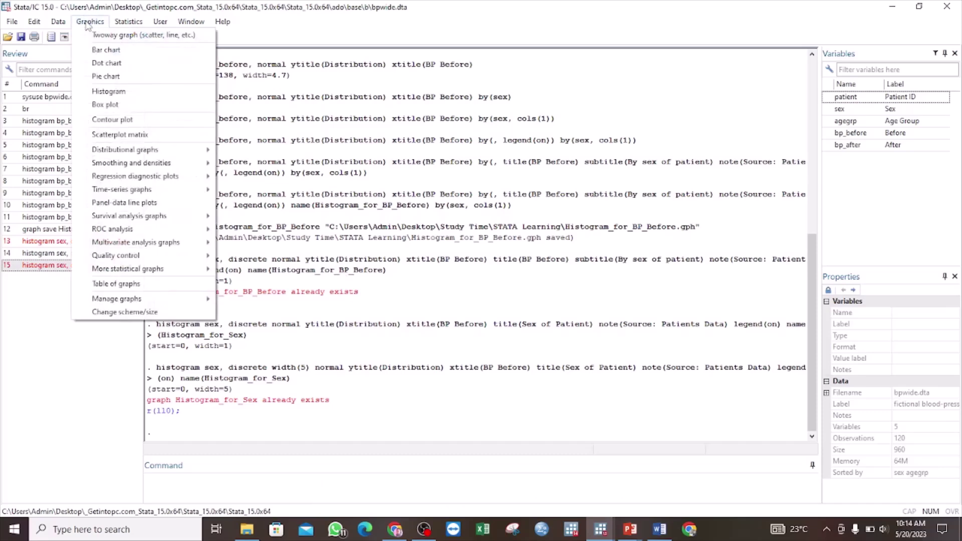
{"action": "left_click", "coordinate": [109, 92]}
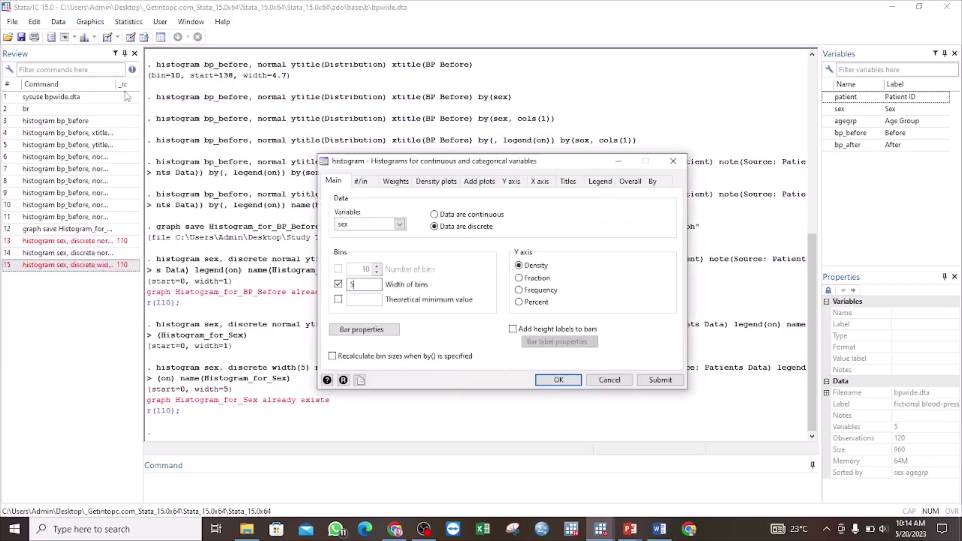
{"action": "left_click", "coordinate": [400, 226]}
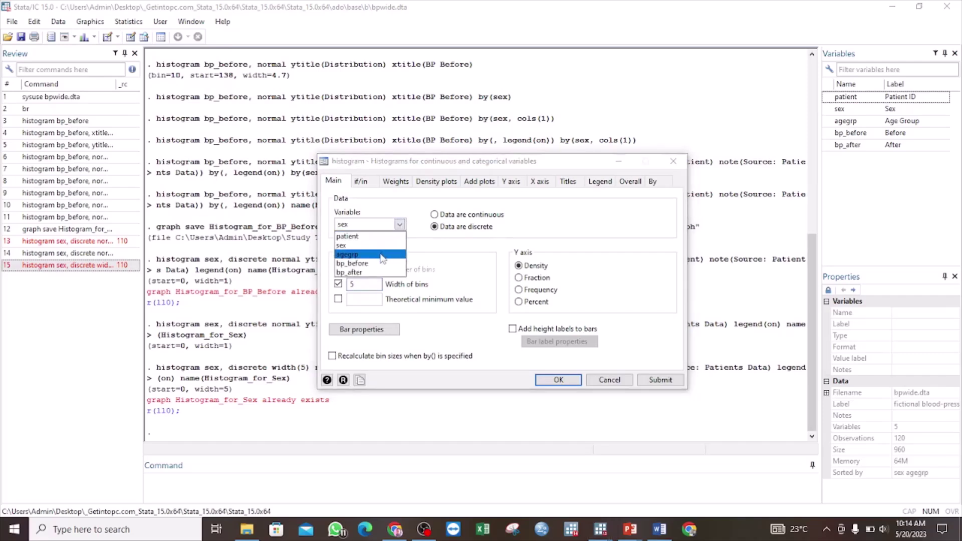
{"action": "left_click", "coordinate": [349, 246]}
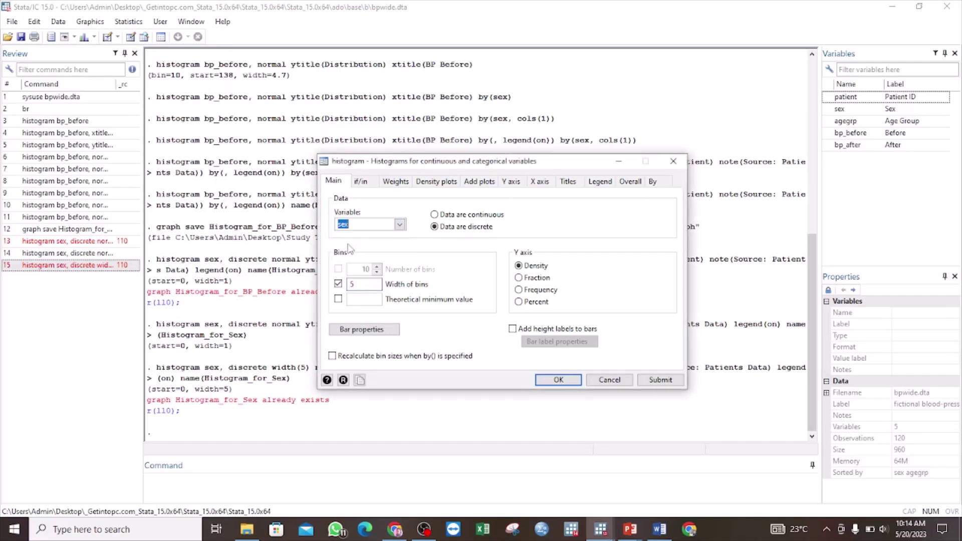
{"action": "left_click", "coordinate": [435, 215]}
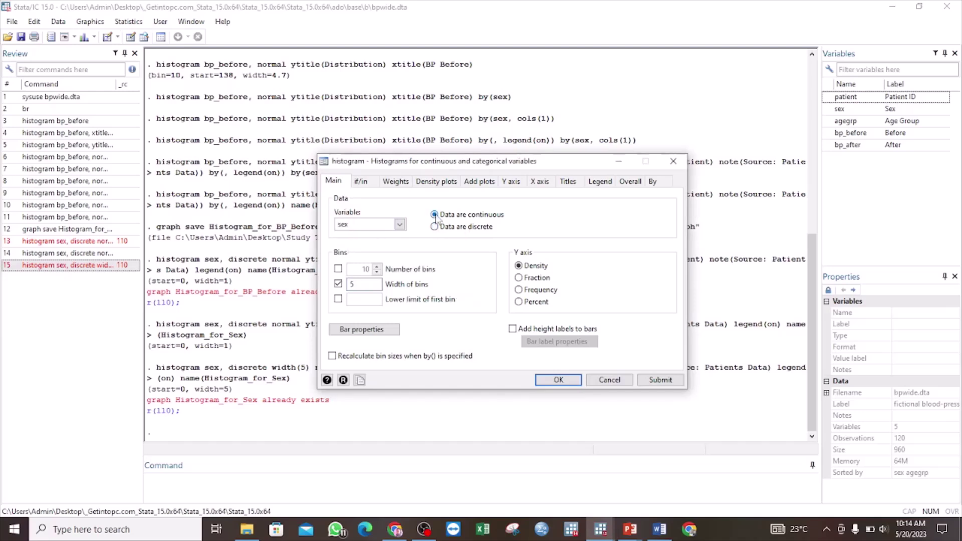
{"action": "left_click", "coordinate": [435, 227]}
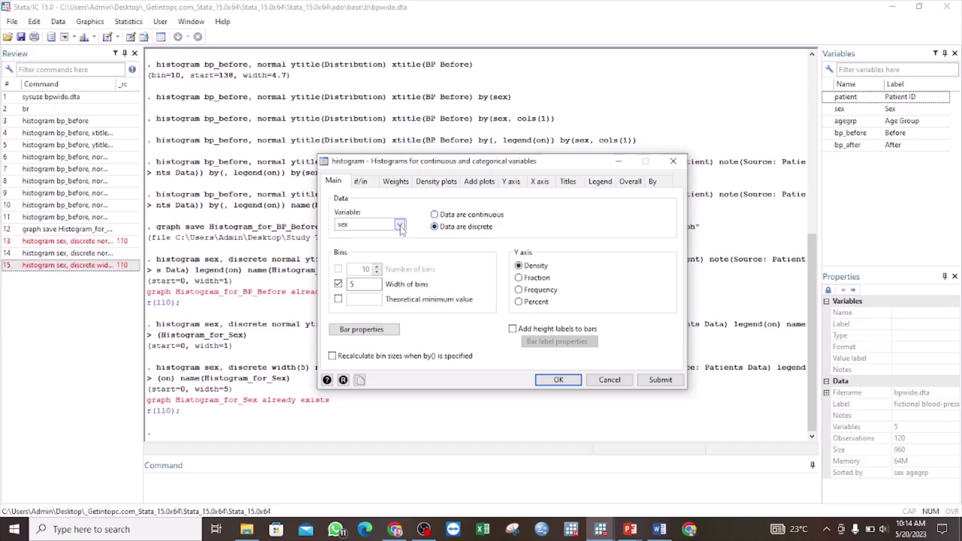
{"action": "double_click", "coordinate": [377, 224]}
{"action": "left_click", "coordinate": [377, 224]}
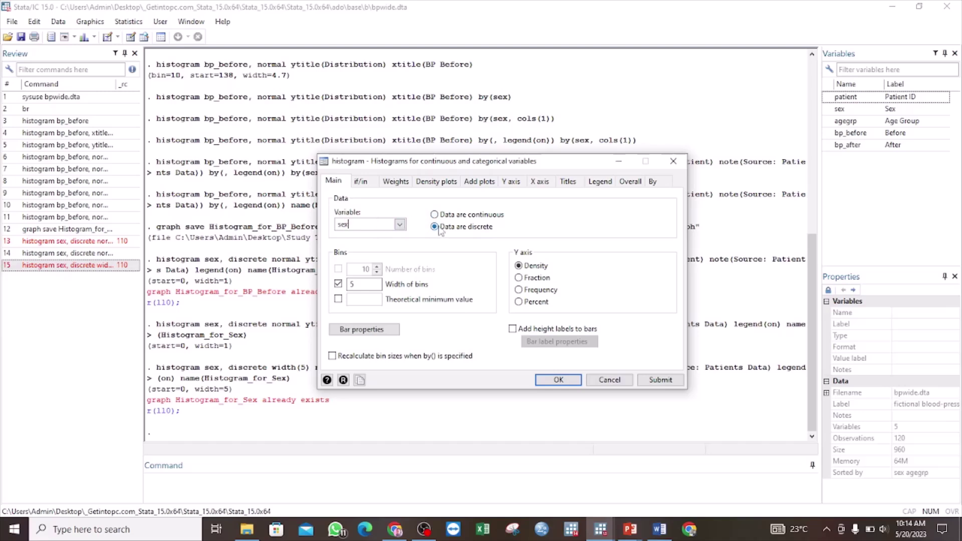